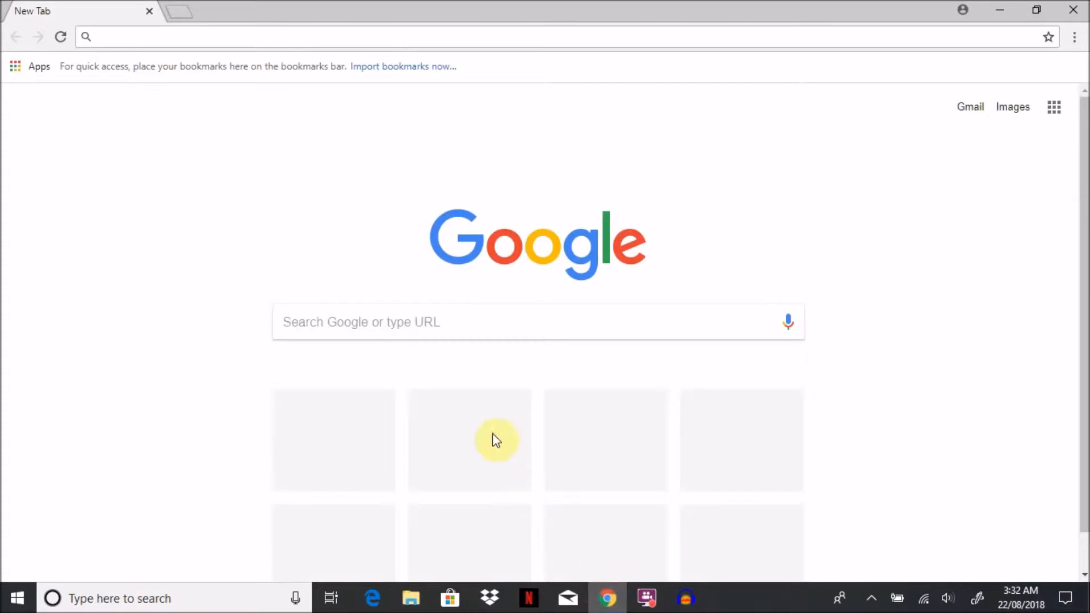
Step: Search Google for "my volunteer" and open the VOLUNTEER Login result for MyVolunteerPage
{"action": "left_click", "coordinate": [434, 322]}
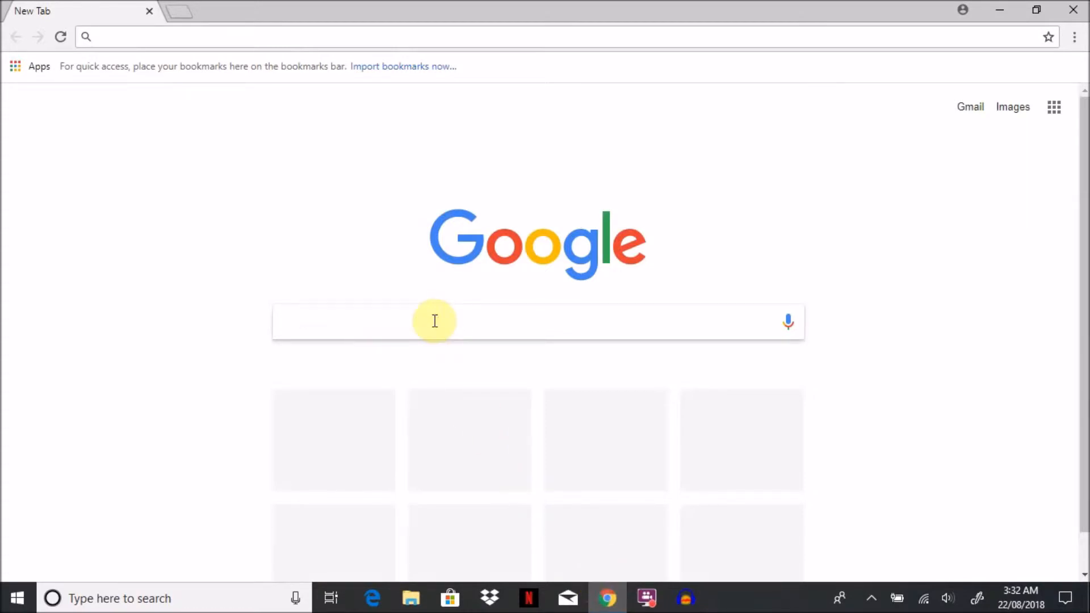
{"action": "type", "text": "my volun"}
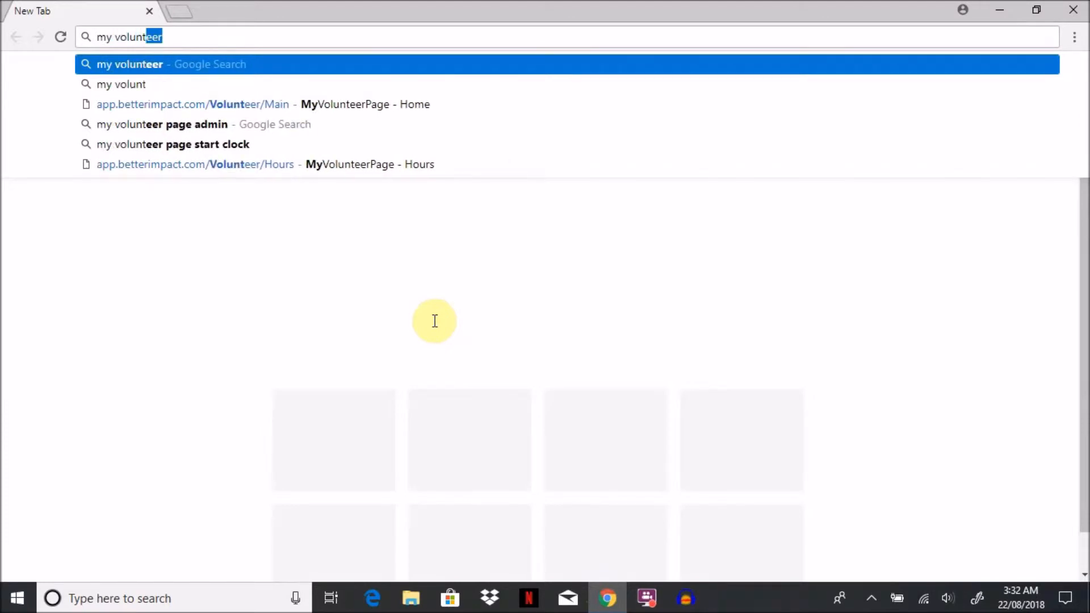
{"action": "type", "text": "teer"}
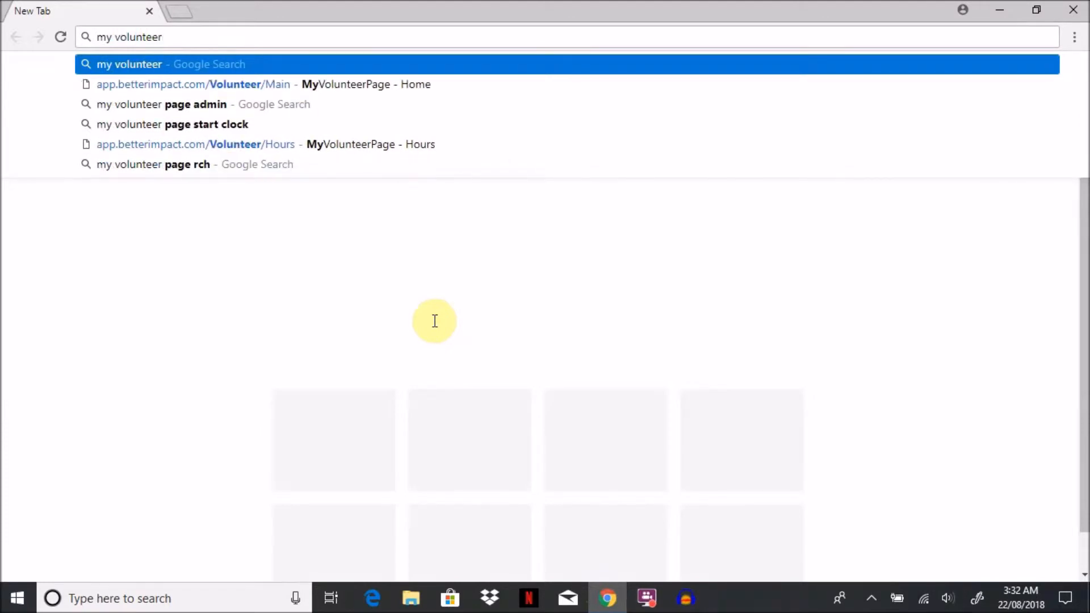
{"action": "key", "text": "Return"}
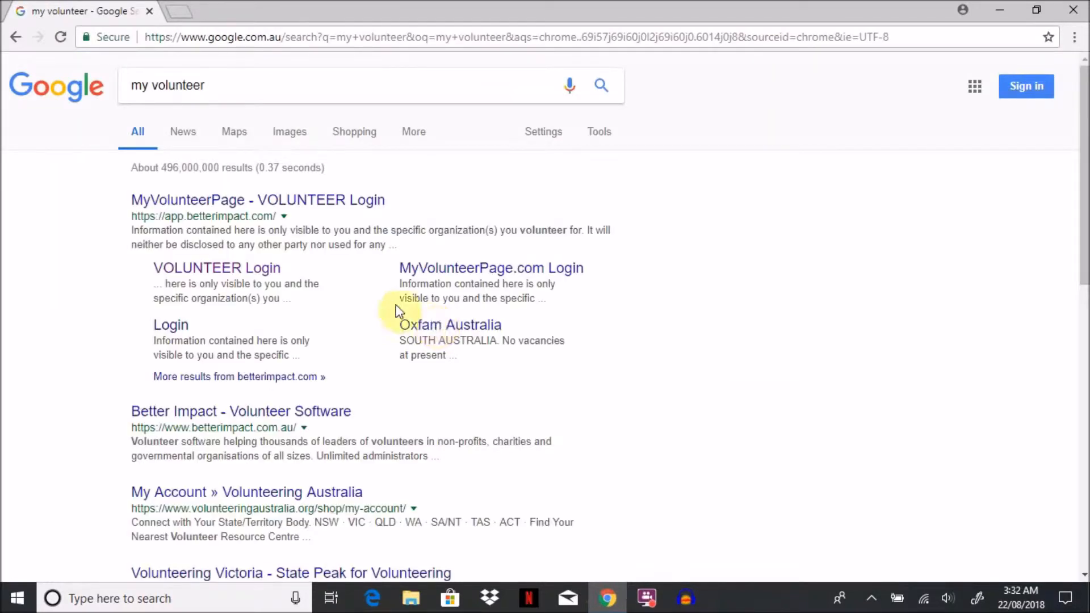
{"action": "left_click", "coordinate": [237, 271]}
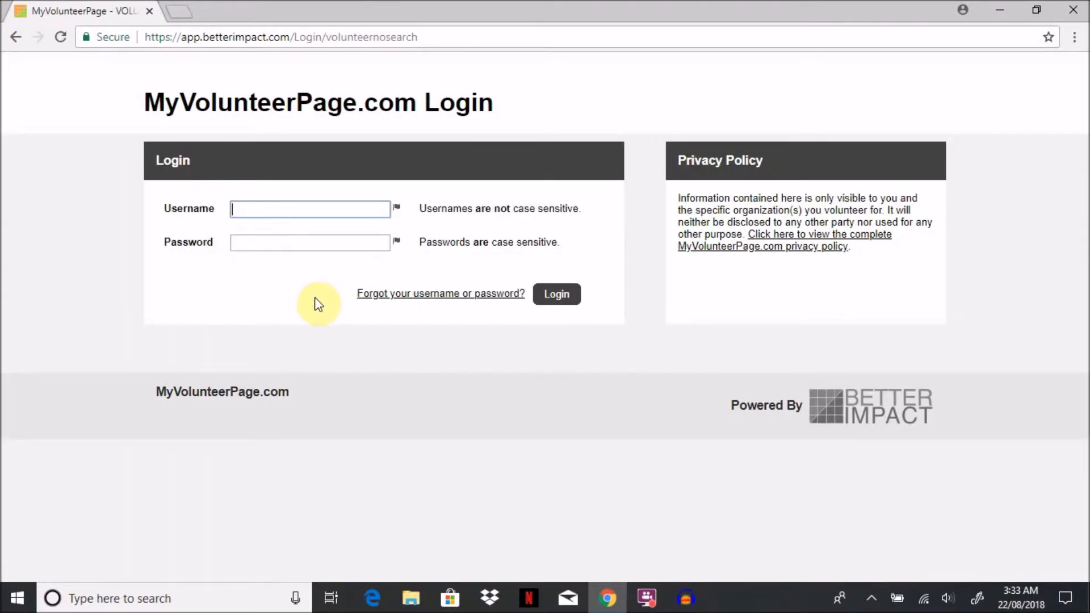
Step: Log in to MyVolunteerPage by entering the volunteer's username and the account password
{"action": "left_click", "coordinate": [309, 207]}
{"action": "type", "text": "happ"}
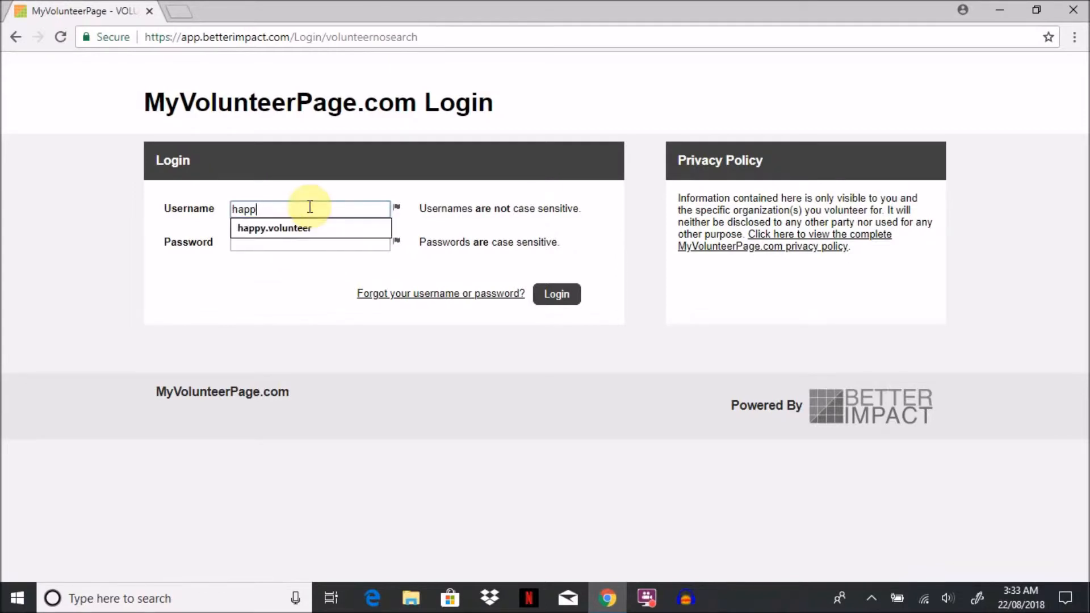
{"action": "type", "text": "y.volunteer"}
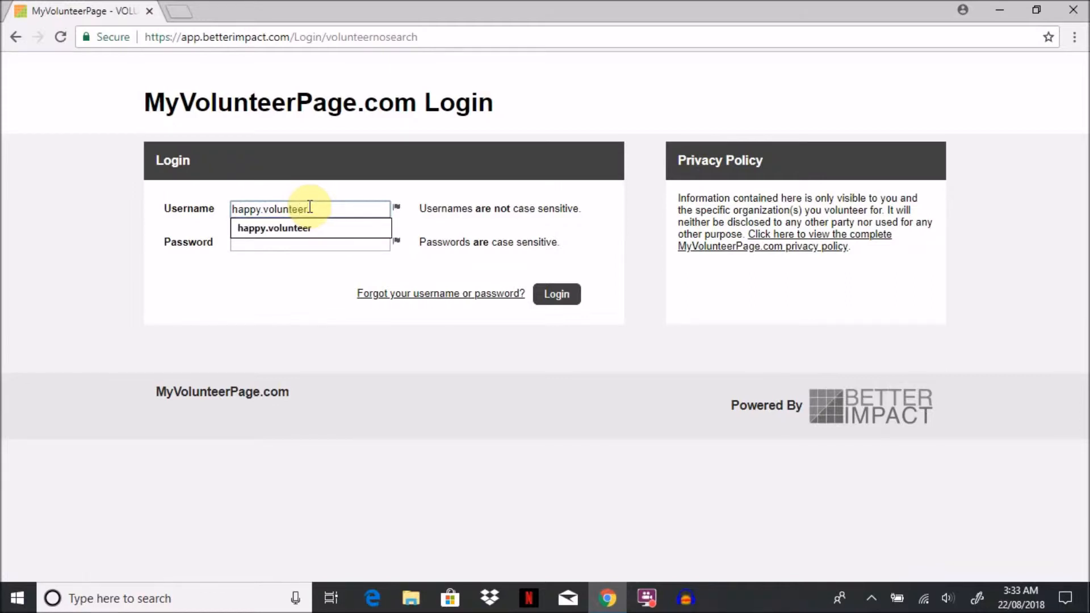
{"action": "left_click", "coordinate": [269, 278]}
{"action": "left_click", "coordinate": [283, 244]}
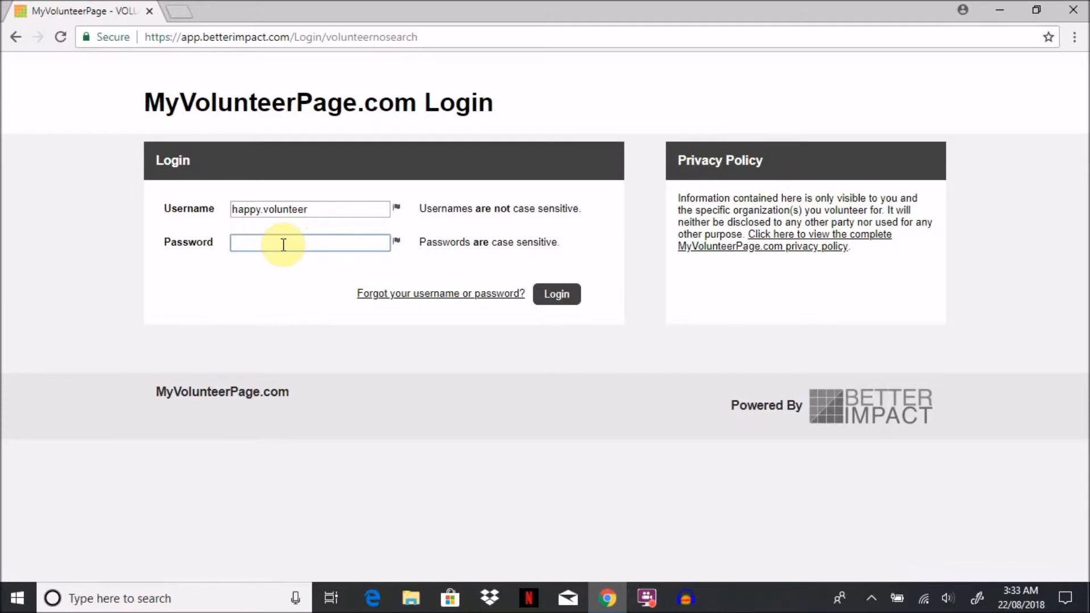
{"action": "type", "text": "••••••••••"}
{"action": "left_click", "coordinate": [550, 296]}
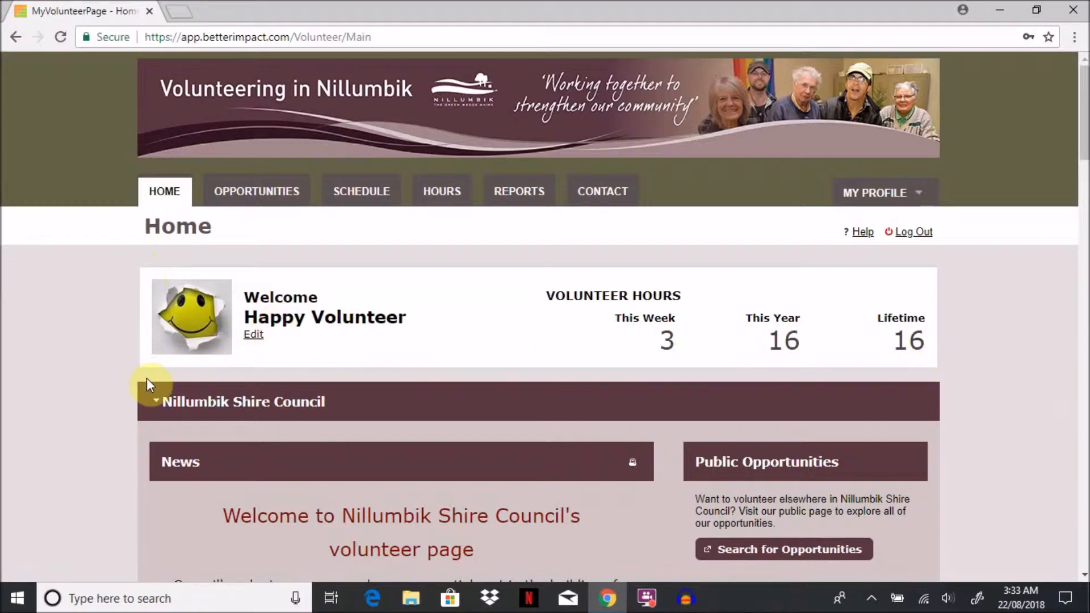
Step: Look through the home page's Nillumbik Shire Council and Living & Learning Nillumbik sections, down to the Files list
{"action": "scroll", "coordinate": [148, 410], "scroll_direction": "down", "scroll_amount": 1}
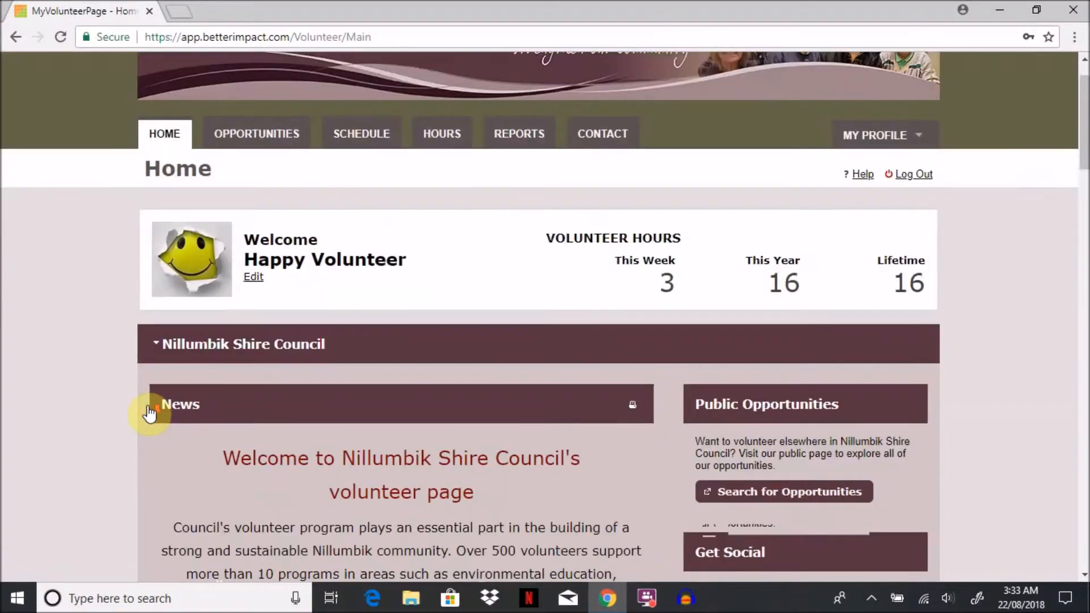
{"action": "scroll", "coordinate": [149, 413], "scroll_direction": "down", "scroll_amount": 2}
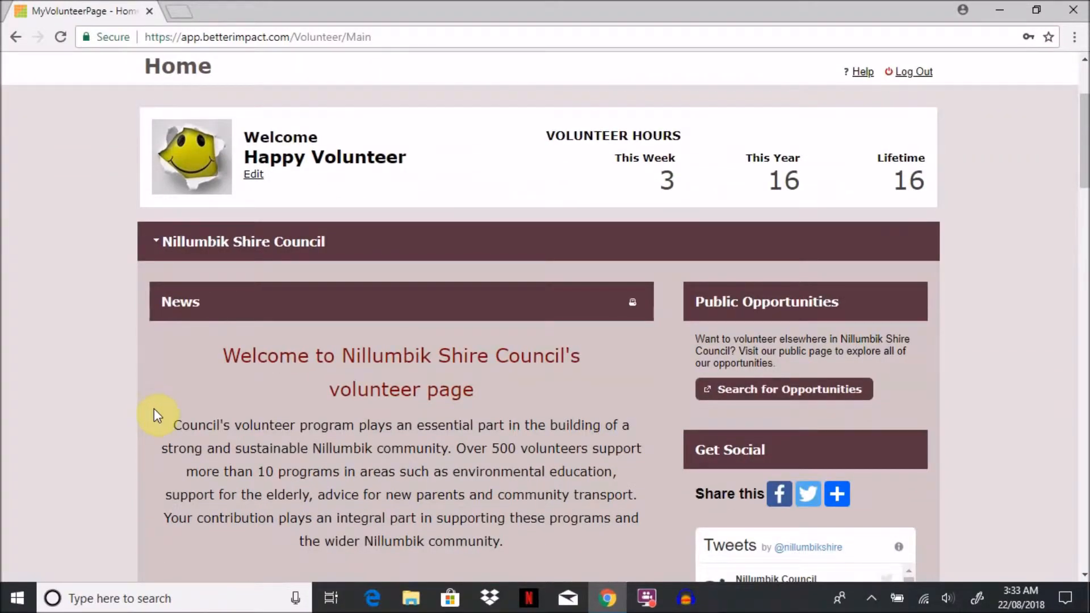
{"action": "scroll", "coordinate": [157, 411], "scroll_direction": "down", "scroll_amount": 1}
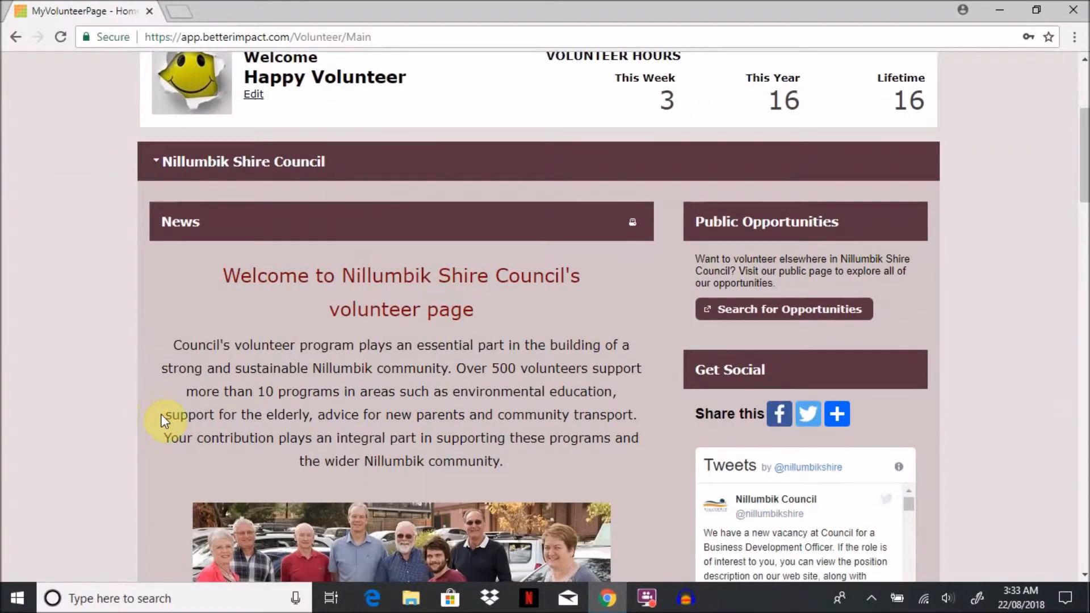
{"action": "scroll", "coordinate": [161, 414], "scroll_direction": "down", "scroll_amount": 7}
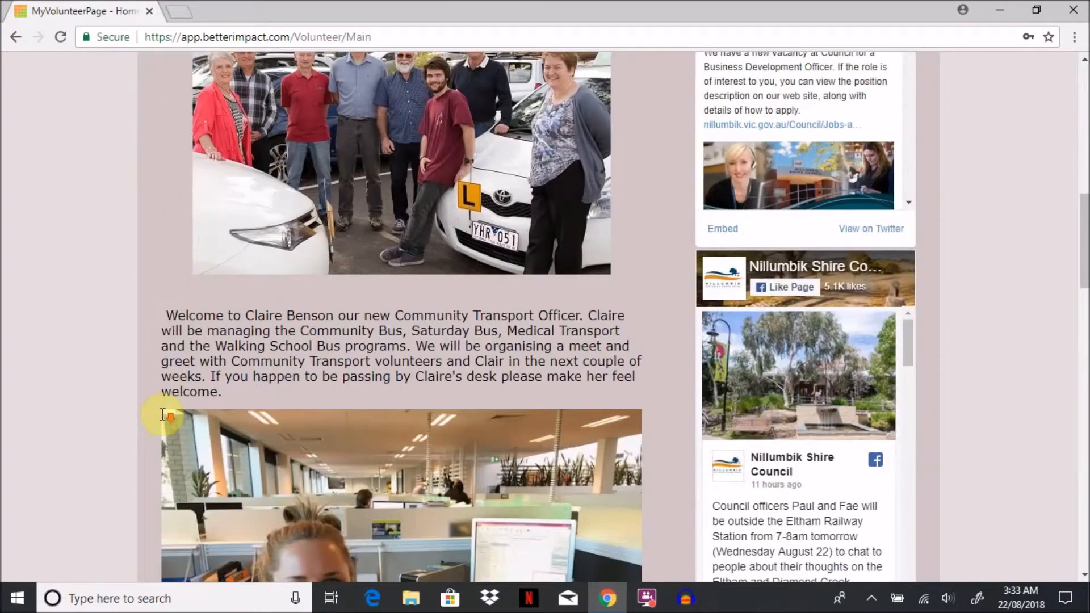
{"action": "scroll", "coordinate": [162, 415], "scroll_direction": "down", "scroll_amount": 6}
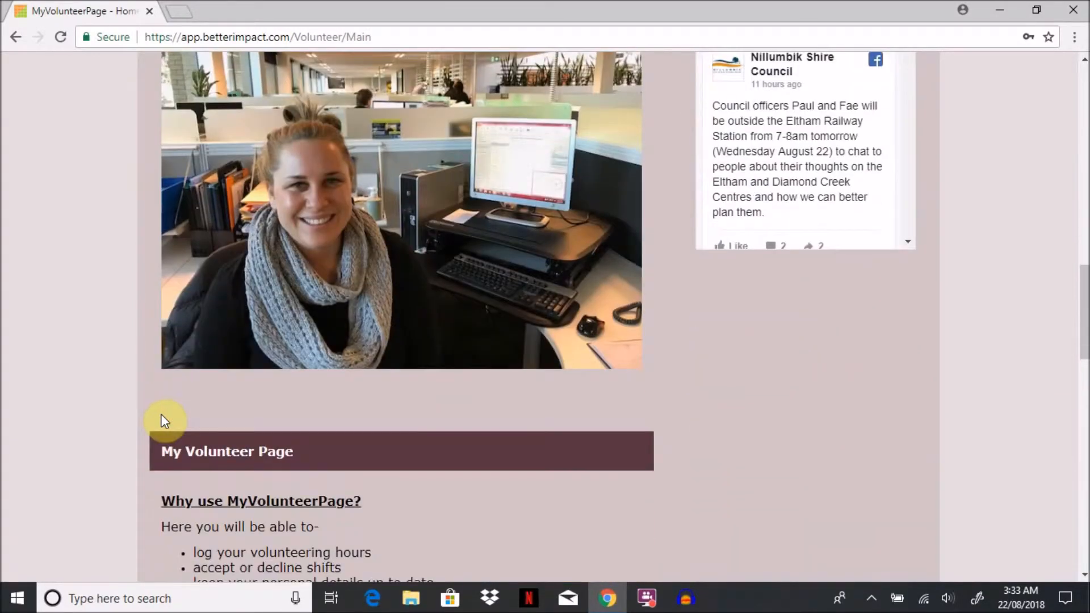
{"action": "scroll", "coordinate": [161, 415], "scroll_direction": "down", "scroll_amount": 1}
{"action": "scroll", "coordinate": [163, 415], "scroll_direction": "down", "scroll_amount": 1}
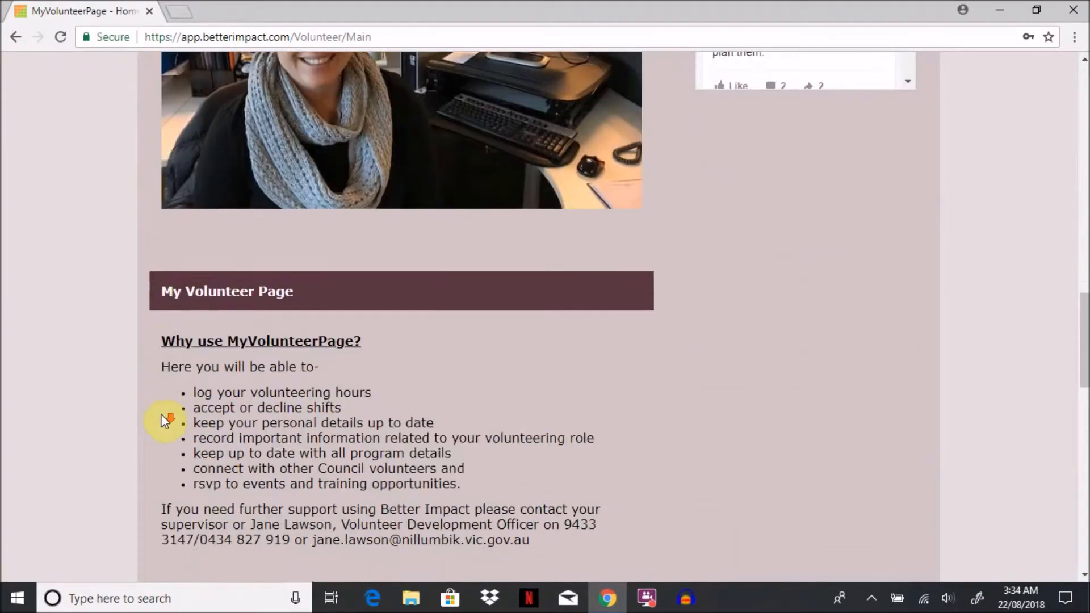
{"action": "scroll", "coordinate": [161, 415], "scroll_direction": "down", "scroll_amount": 1}
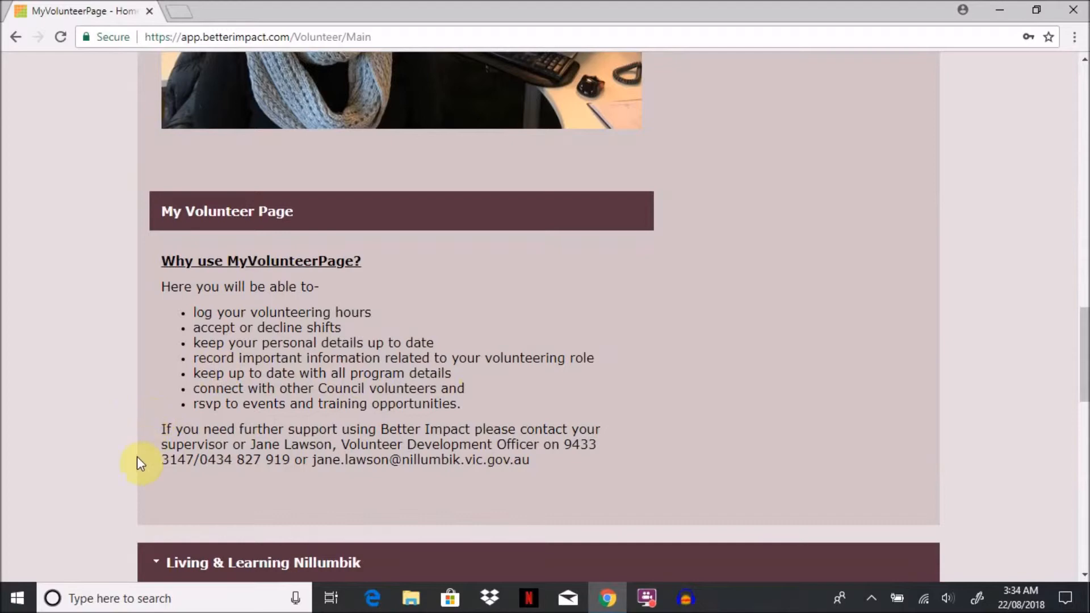
{"action": "scroll", "coordinate": [139, 479], "scroll_direction": "down", "scroll_amount": 1}
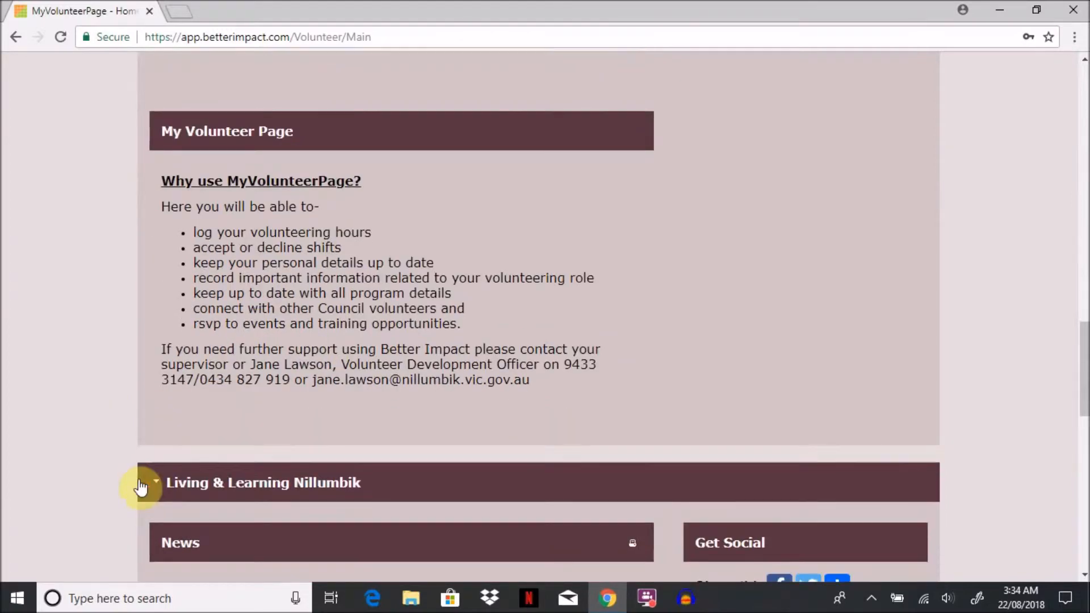
{"action": "scroll", "coordinate": [141, 487], "scroll_direction": "down", "scroll_amount": 1}
{"action": "scroll", "coordinate": [141, 486], "scroll_direction": "down", "scroll_amount": 1}
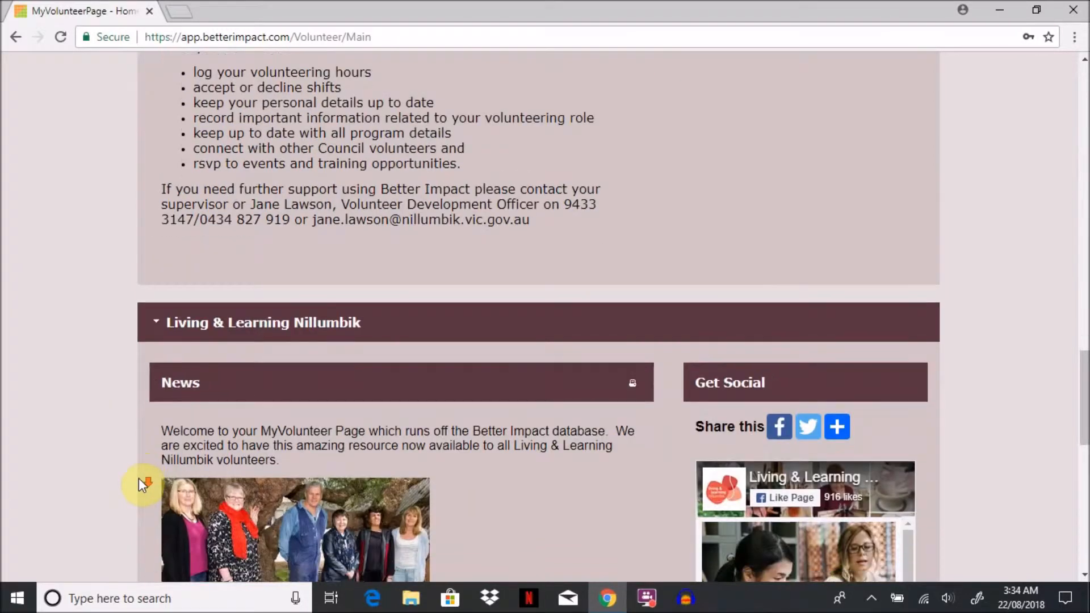
{"action": "scroll", "coordinate": [150, 483], "scroll_direction": "down", "scroll_amount": 1}
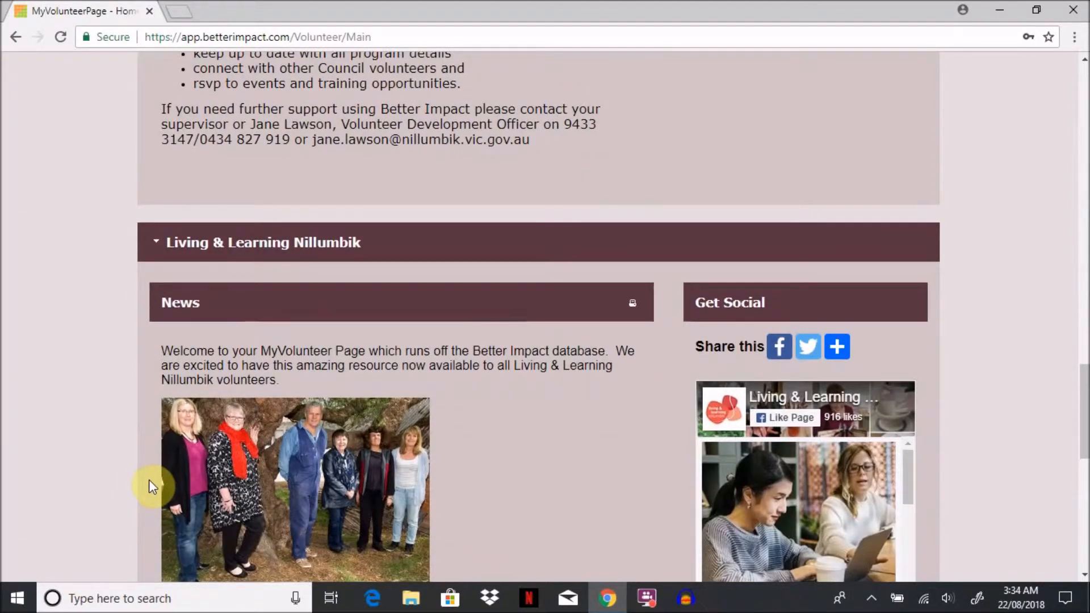
{"action": "scroll", "coordinate": [151, 486], "scroll_direction": "down", "scroll_amount": 2}
{"action": "scroll", "coordinate": [150, 481], "scroll_direction": "down", "scroll_amount": 5}
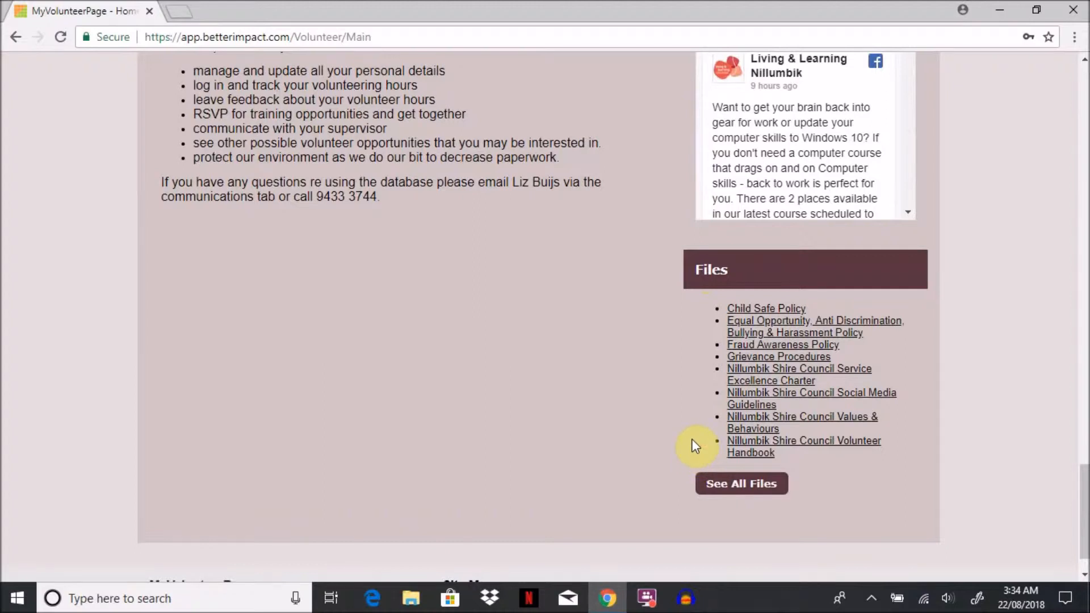
Step: Collapse the Nillumbik Shire Council and Living & Learning Nillumbik sections on the home page
{"action": "scroll", "coordinate": [689, 440], "scroll_direction": "up", "scroll_amount": 1}
{"action": "scroll", "coordinate": [653, 400], "scroll_direction": "up", "scroll_amount": 1}
{"action": "scroll", "coordinate": [660, 399], "scroll_direction": "up", "scroll_amount": 2}
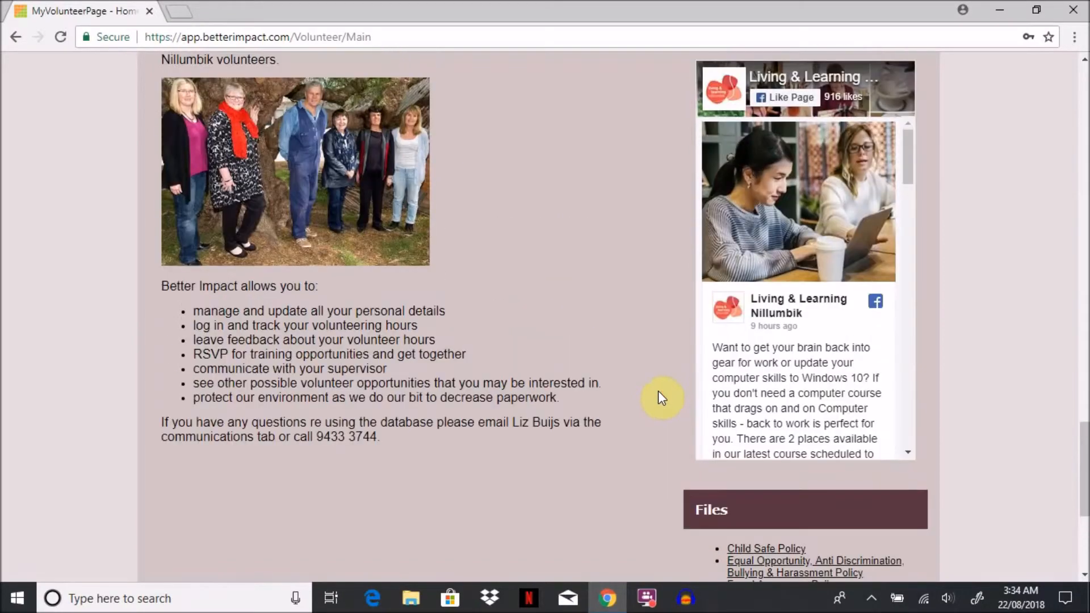
{"action": "scroll", "coordinate": [660, 386], "scroll_direction": "up", "scroll_amount": 1}
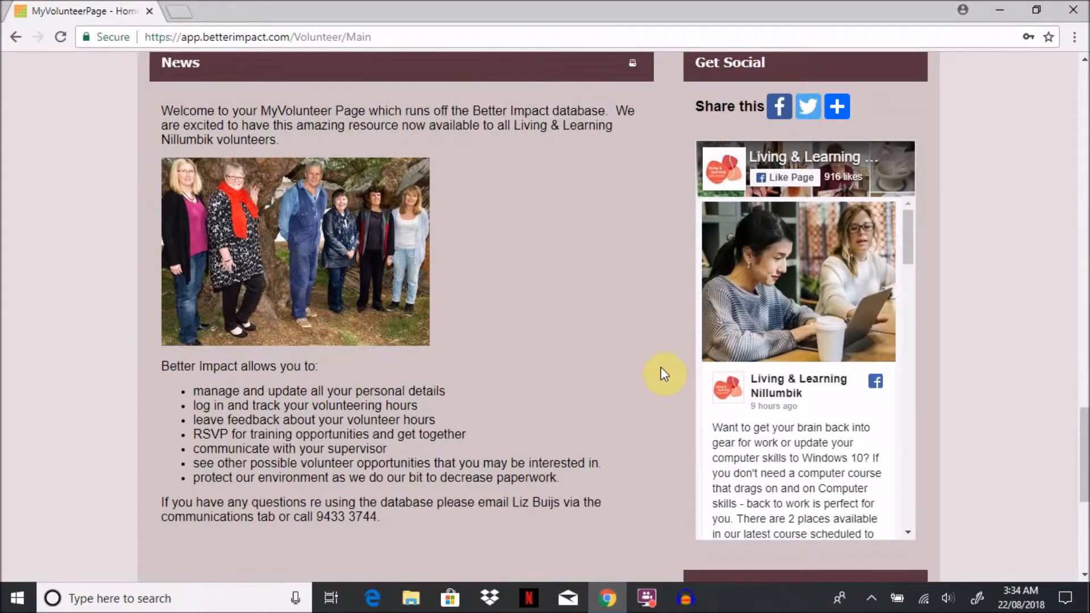
{"action": "scroll", "coordinate": [664, 375], "scroll_direction": "up", "scroll_amount": 1}
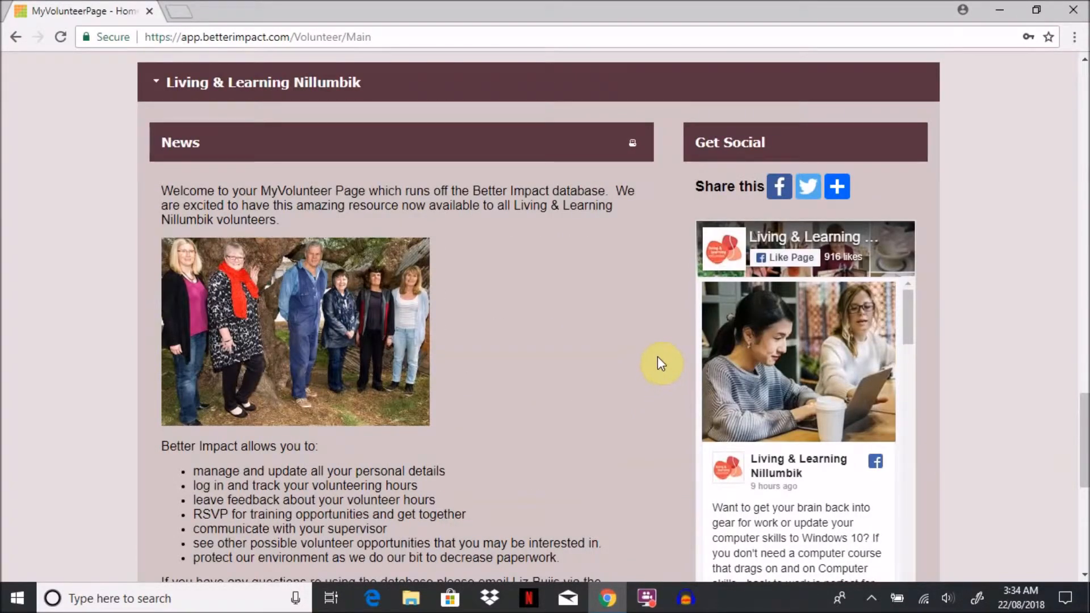
{"action": "scroll", "coordinate": [657, 356], "scroll_direction": "up", "scroll_amount": 3}
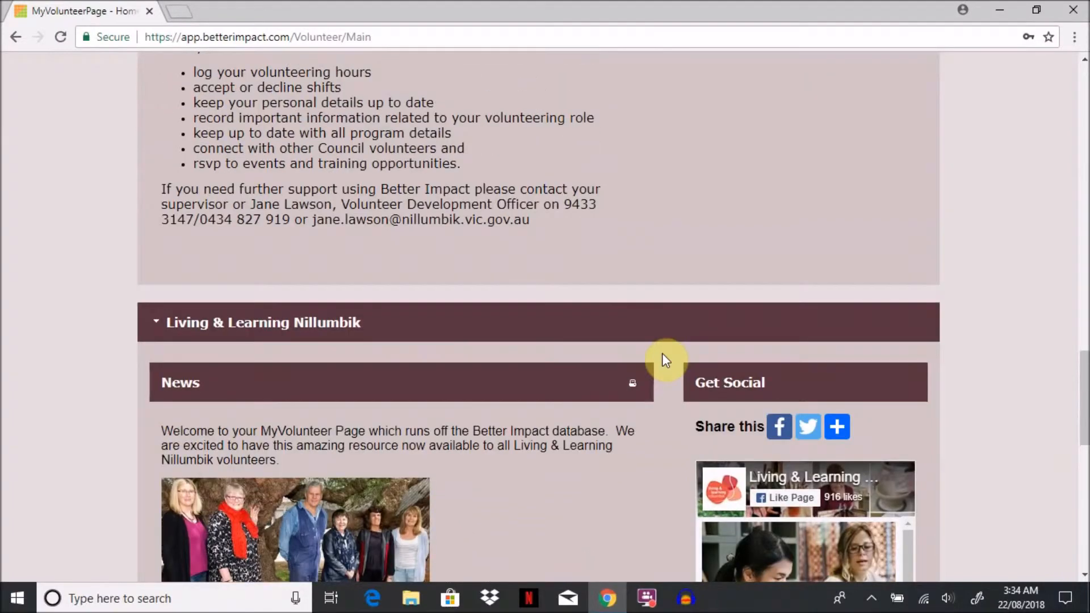
{"action": "scroll", "coordinate": [665, 358], "scroll_direction": "up", "scroll_amount": 9}
{"action": "scroll", "coordinate": [676, 345], "scroll_direction": "up", "scroll_amount": 2}
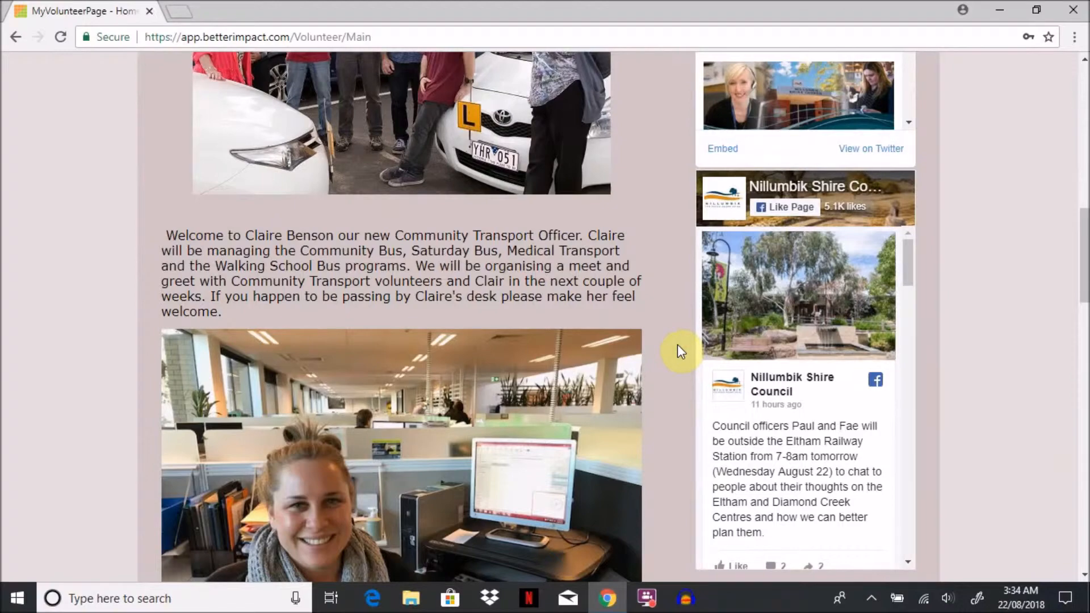
{"action": "scroll", "coordinate": [677, 344], "scroll_direction": "up", "scroll_amount": 4}
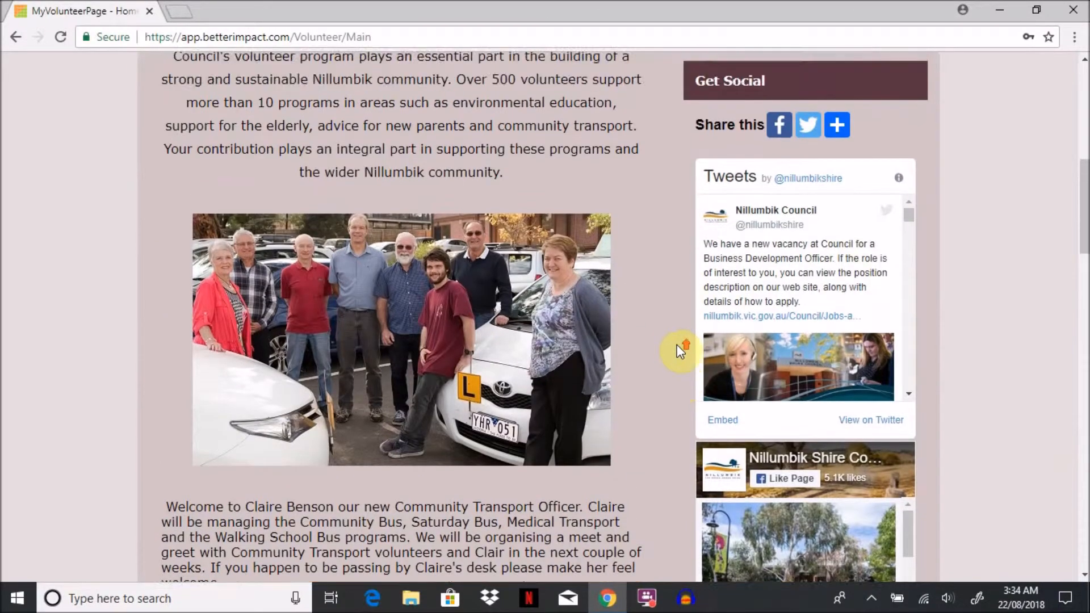
{"action": "scroll", "coordinate": [680, 351], "scroll_direction": "up", "scroll_amount": 3}
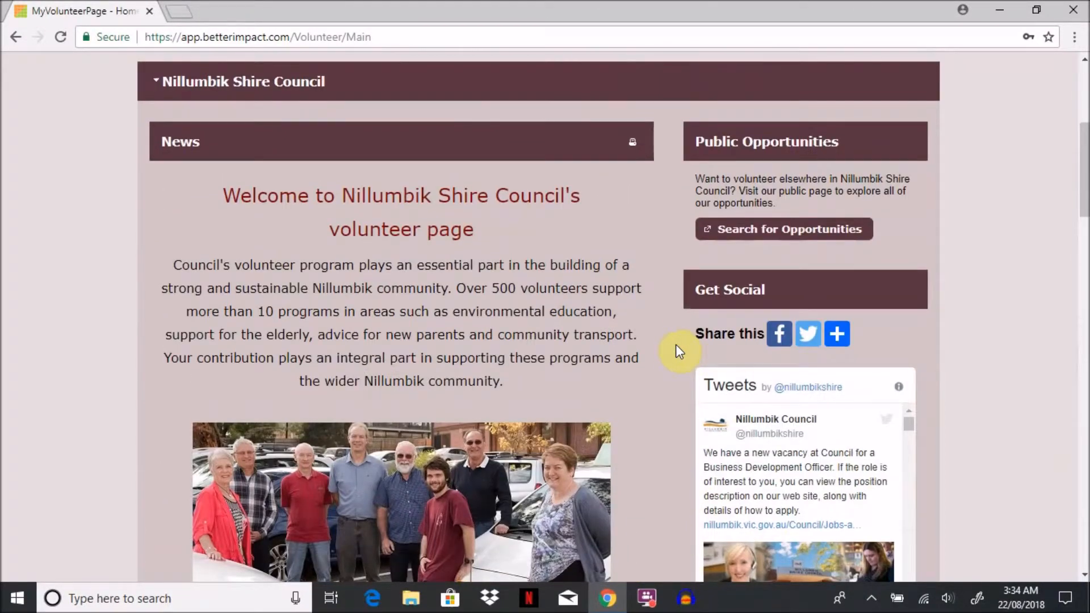
{"action": "scroll", "coordinate": [673, 336], "scroll_direction": "up", "scroll_amount": 5}
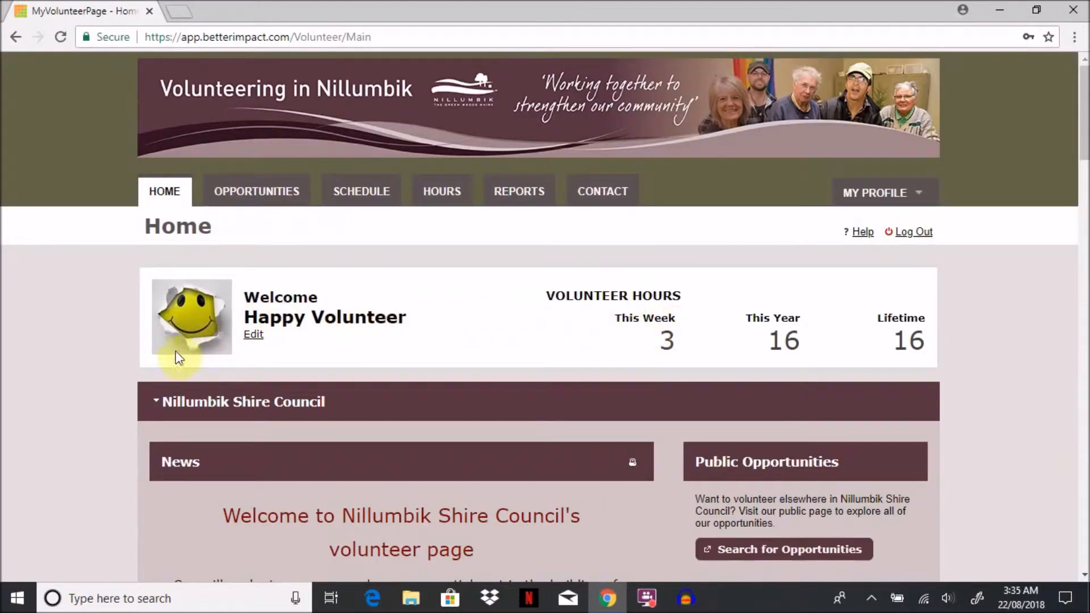
{"action": "left_click", "coordinate": [157, 404]}
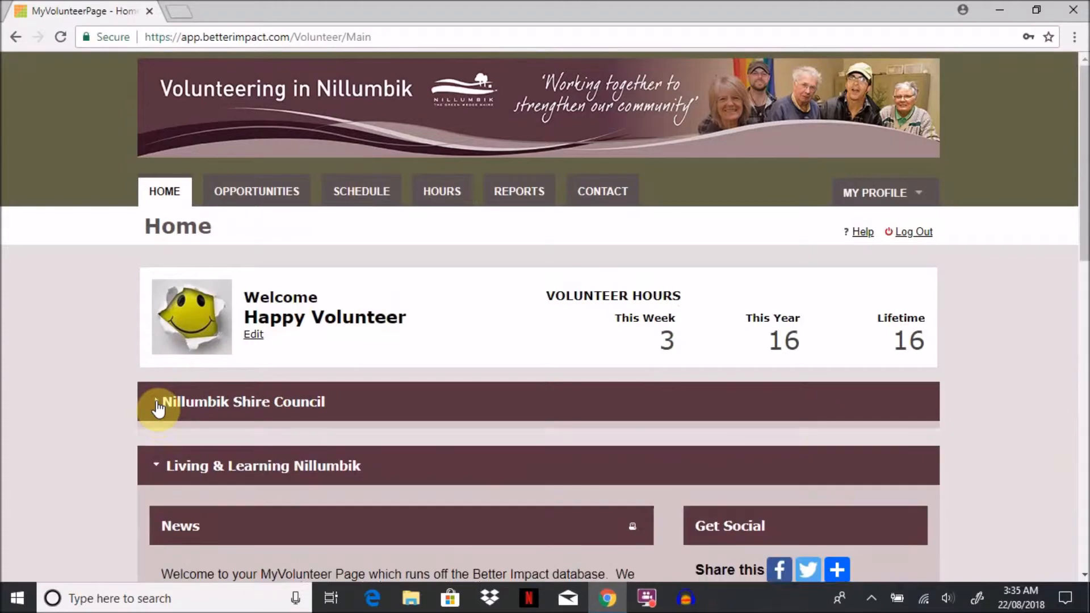
{"action": "left_click", "coordinate": [157, 463]}
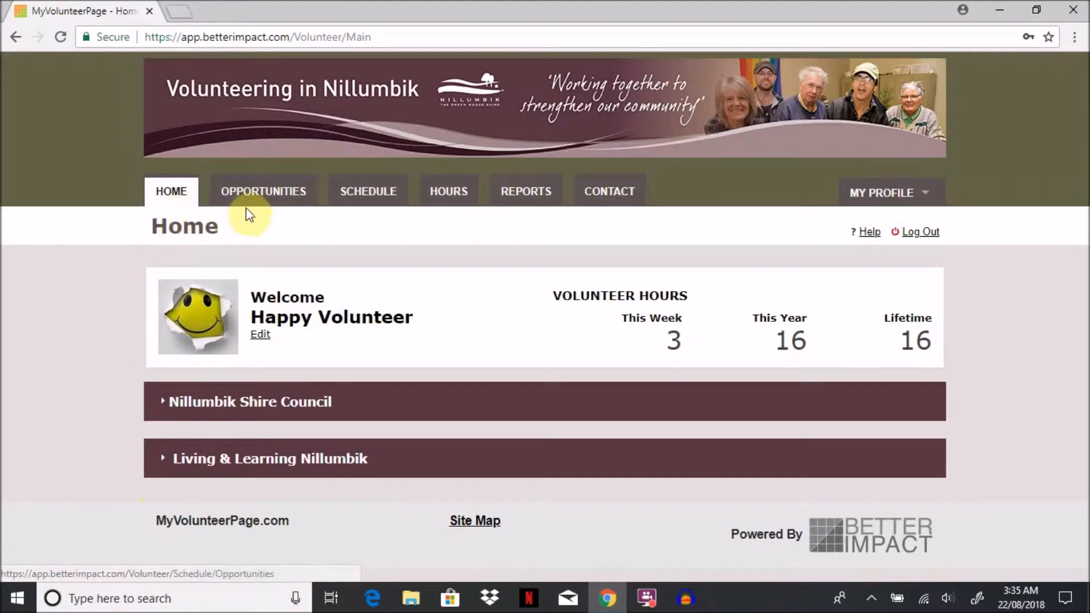
Step: Open the profile's Contact Information page and review its fields from the name section down to Misc Fields
{"action": "left_click", "coordinate": [879, 196]}
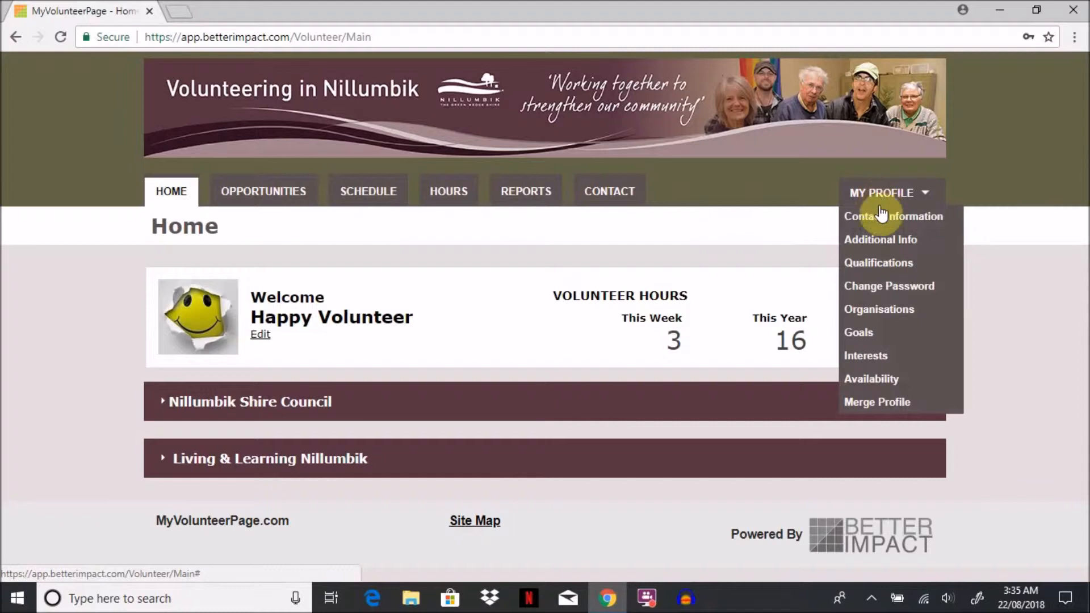
{"action": "left_click", "coordinate": [881, 220]}
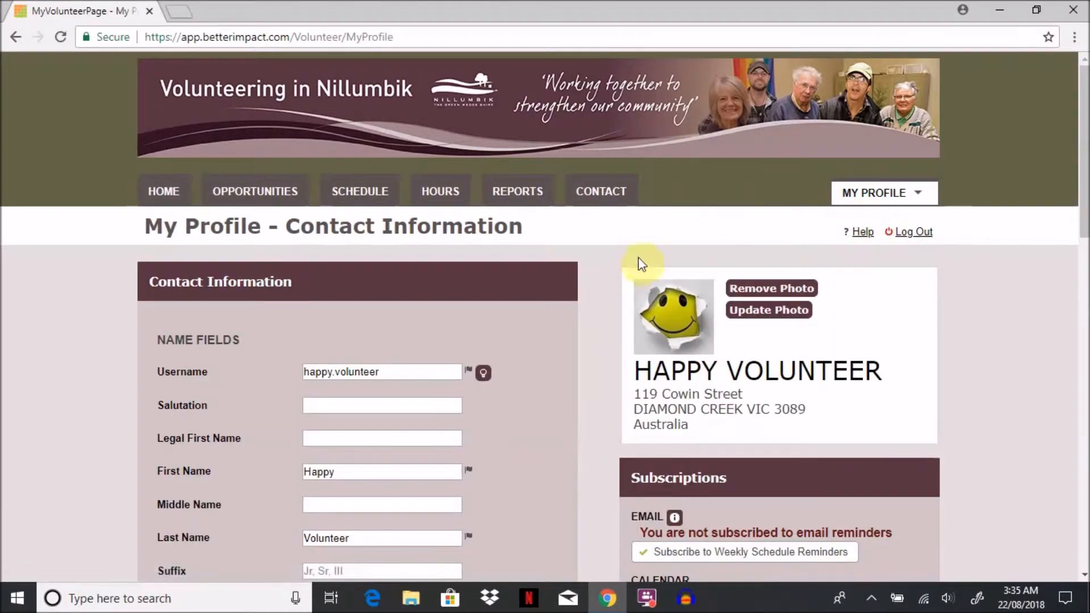
{"action": "scroll", "coordinate": [529, 312], "scroll_direction": "down", "scroll_amount": 2}
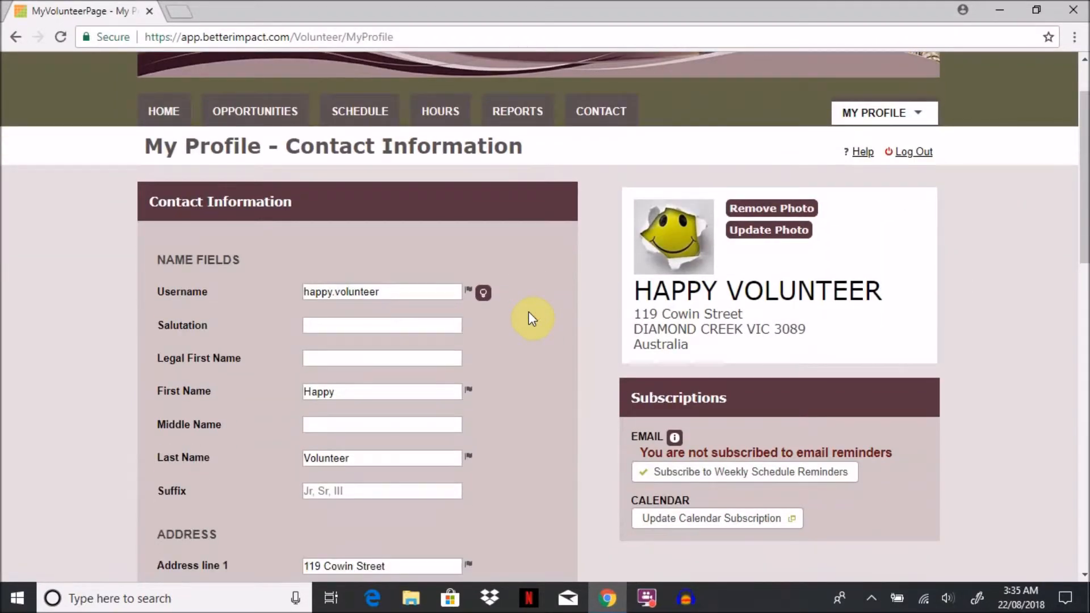
{"action": "scroll", "coordinate": [529, 312], "scroll_direction": "down", "scroll_amount": 4}
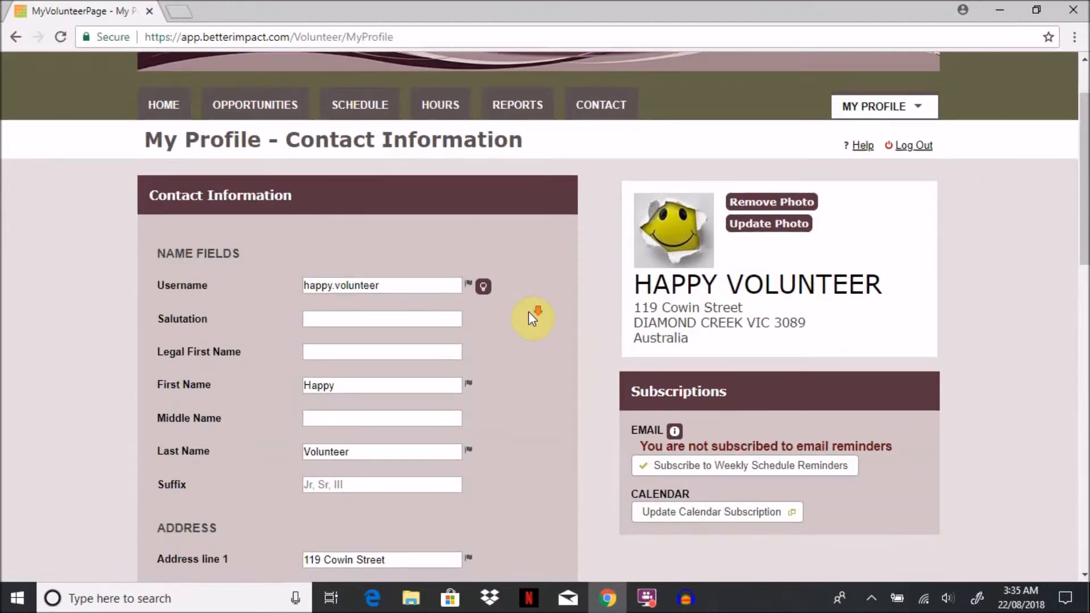
{"action": "scroll", "coordinate": [529, 312], "scroll_direction": "down", "scroll_amount": 8}
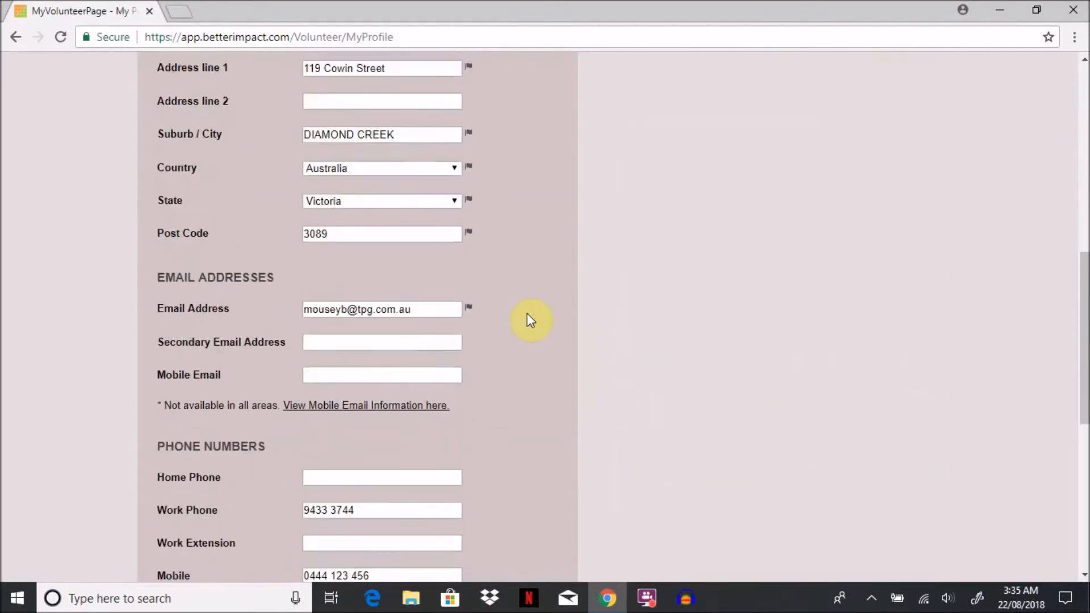
{"action": "scroll", "coordinate": [529, 320], "scroll_direction": "down", "scroll_amount": 4}
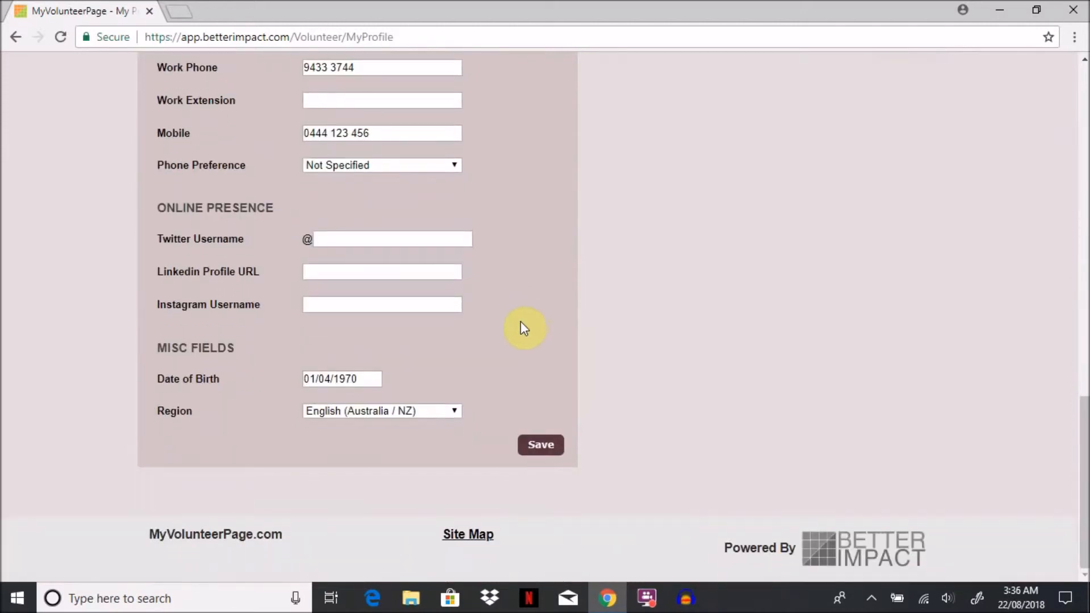
Step: Save the contact information with the region kept as English (Australia / NZ), and dismiss the notification
{"action": "left_click", "coordinate": [453, 411]}
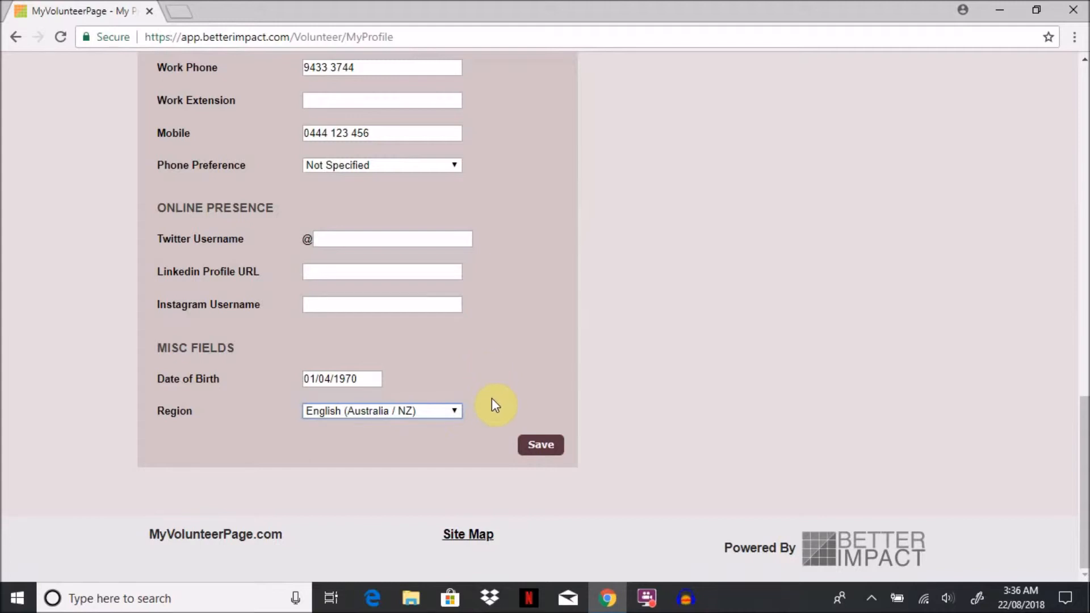
{"action": "left_click", "coordinate": [539, 452]}
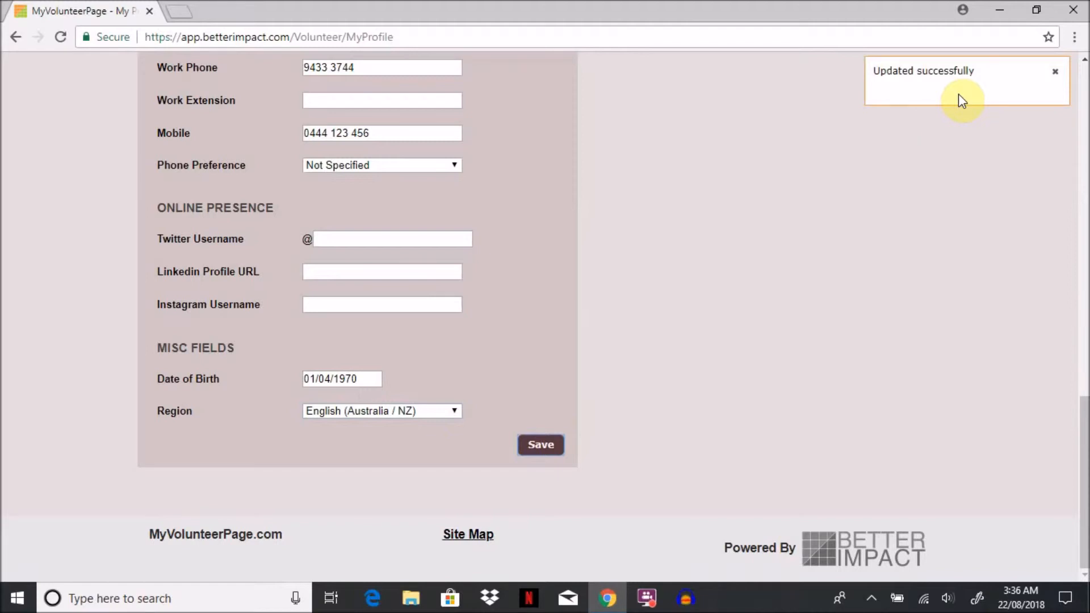
{"action": "left_click", "coordinate": [1055, 72]}
Step: Look back over the contact details, the Subscriptions section and the profile photo options
{"action": "scroll", "coordinate": [887, 229], "scroll_direction": "up", "scroll_amount": 6}
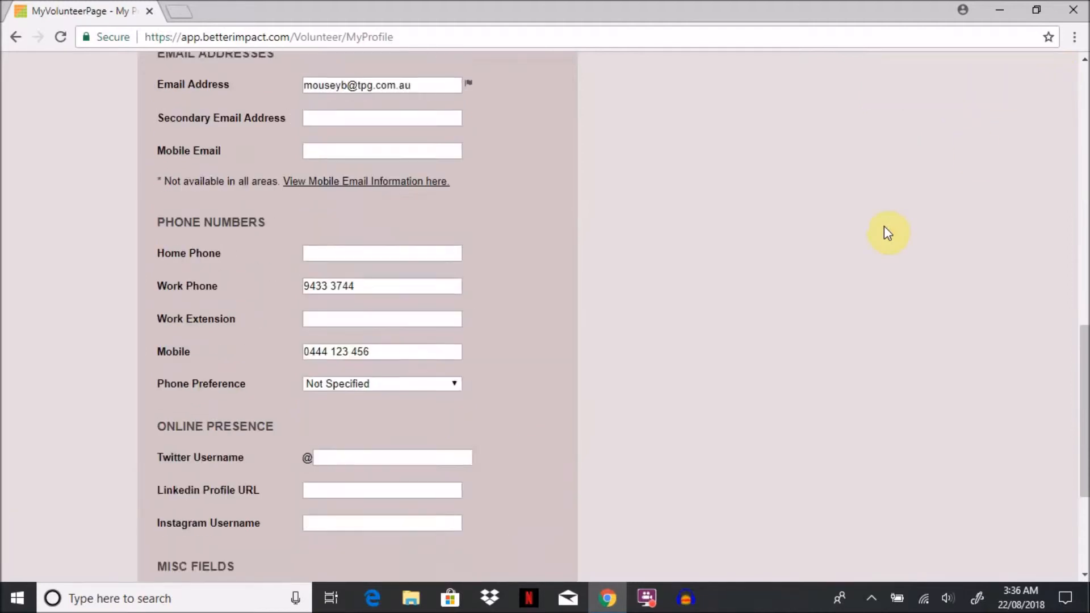
{"action": "scroll", "coordinate": [884, 226], "scroll_direction": "up", "scroll_amount": 4}
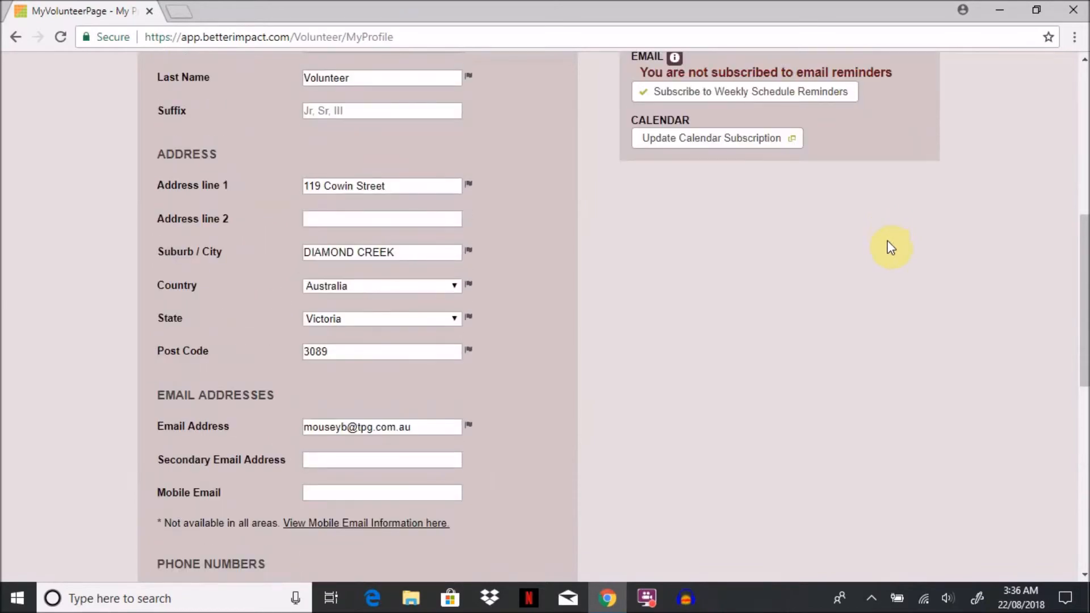
{"action": "scroll", "coordinate": [890, 249], "scroll_direction": "up", "scroll_amount": 2}
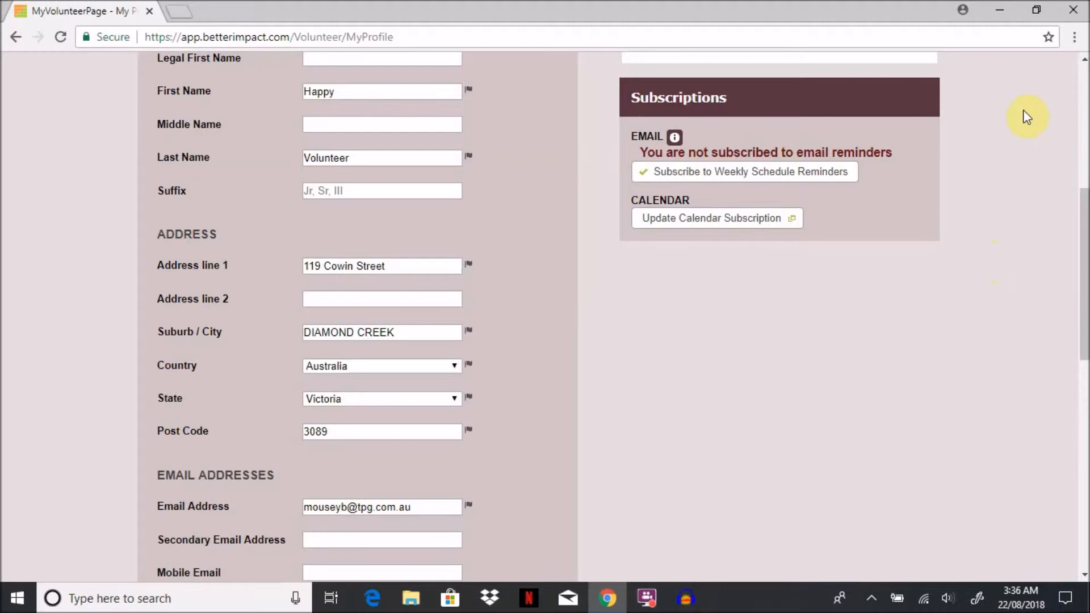
{"action": "scroll", "coordinate": [1022, 112], "scroll_direction": "up", "scroll_amount": 4}
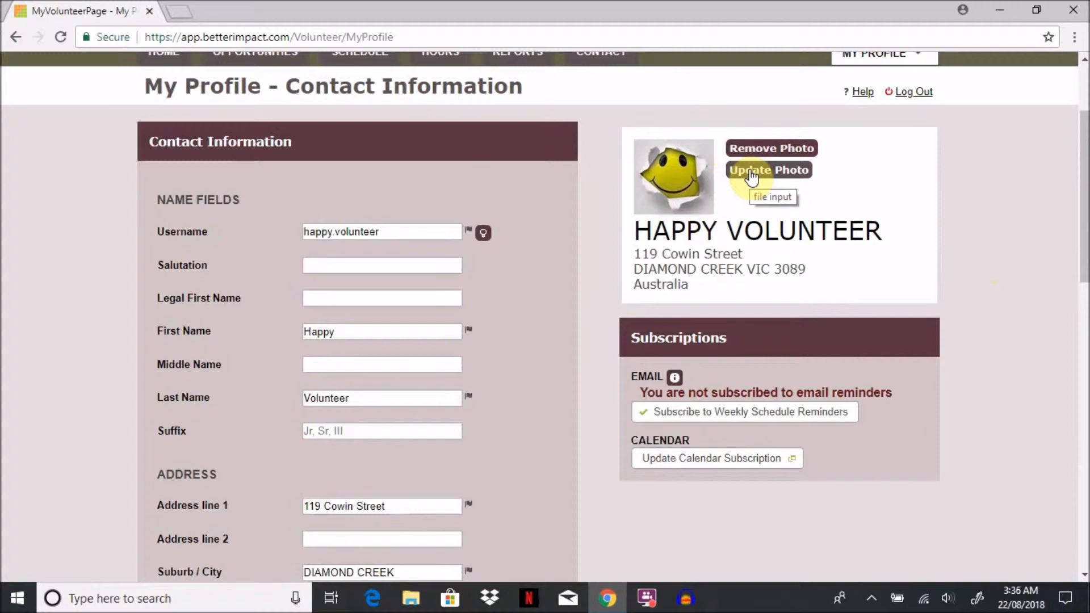
{"action": "scroll", "coordinate": [755, 178], "scroll_direction": "up", "scroll_amount": 2}
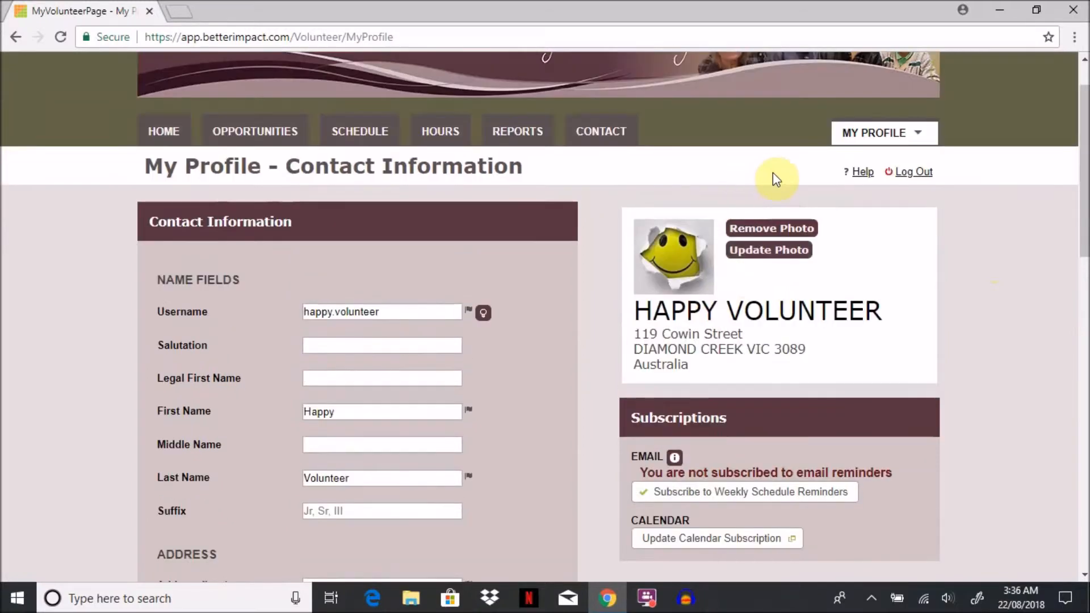
Step: Open the profile's Additional Info page and review every section, from Volunteer Information down to the volunteering roles of interest
{"action": "left_click", "coordinate": [871, 136]}
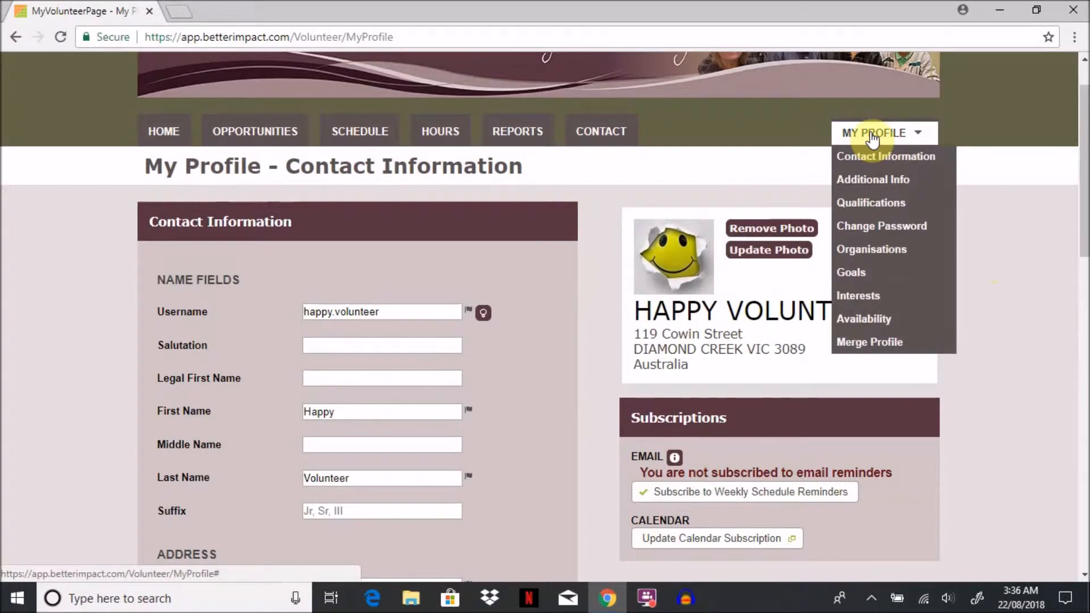
{"action": "left_click", "coordinate": [866, 178]}
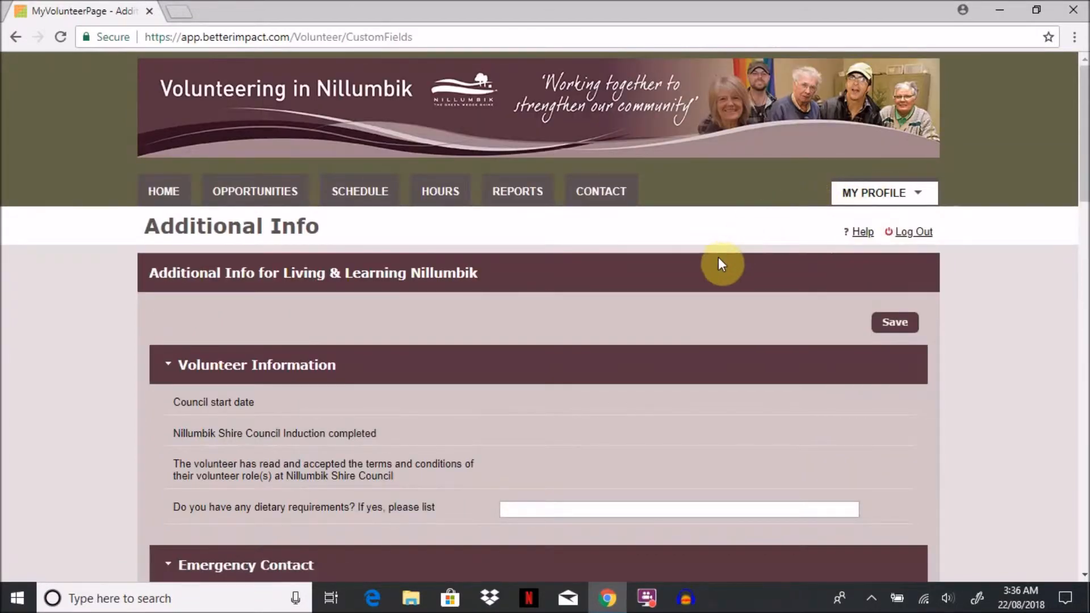
{"action": "scroll", "coordinate": [650, 281], "scroll_direction": "down", "scroll_amount": 3}
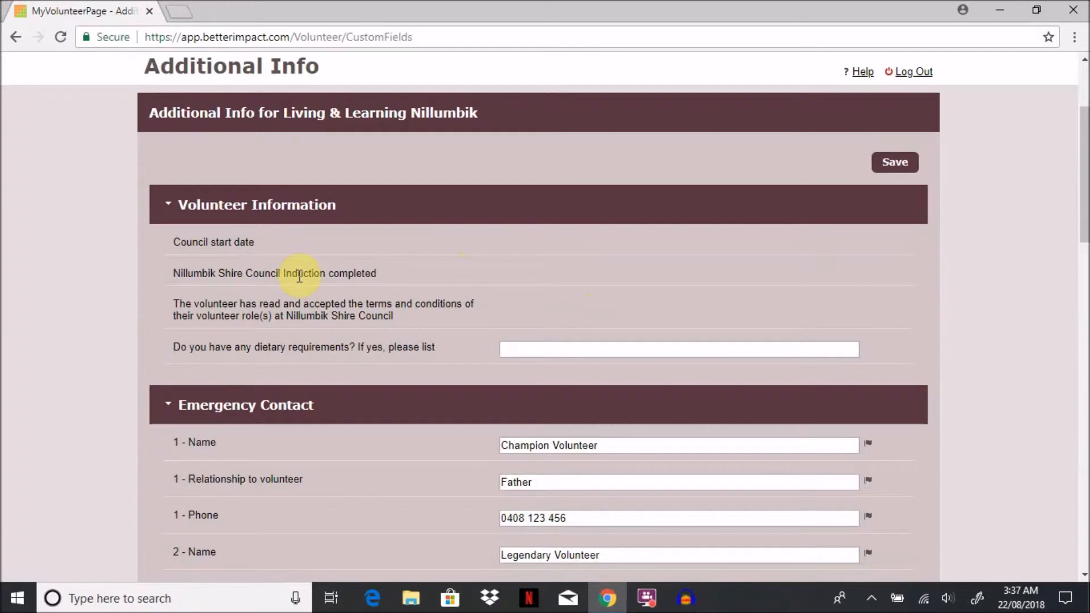
{"action": "scroll", "coordinate": [299, 277], "scroll_direction": "down", "scroll_amount": 2}
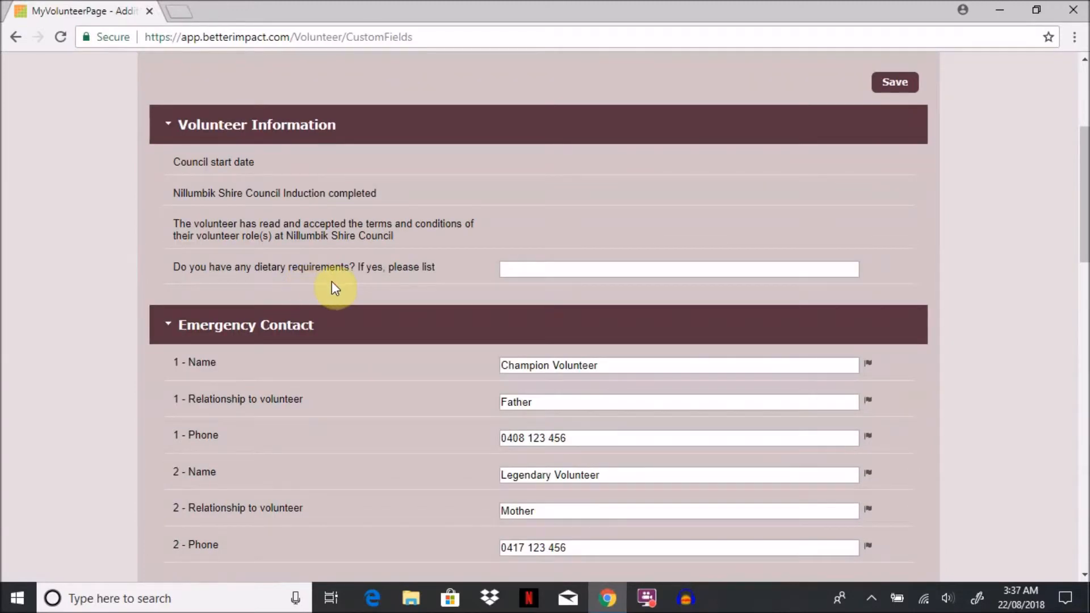
{"action": "scroll", "coordinate": [436, 315], "scroll_direction": "down", "scroll_amount": 2}
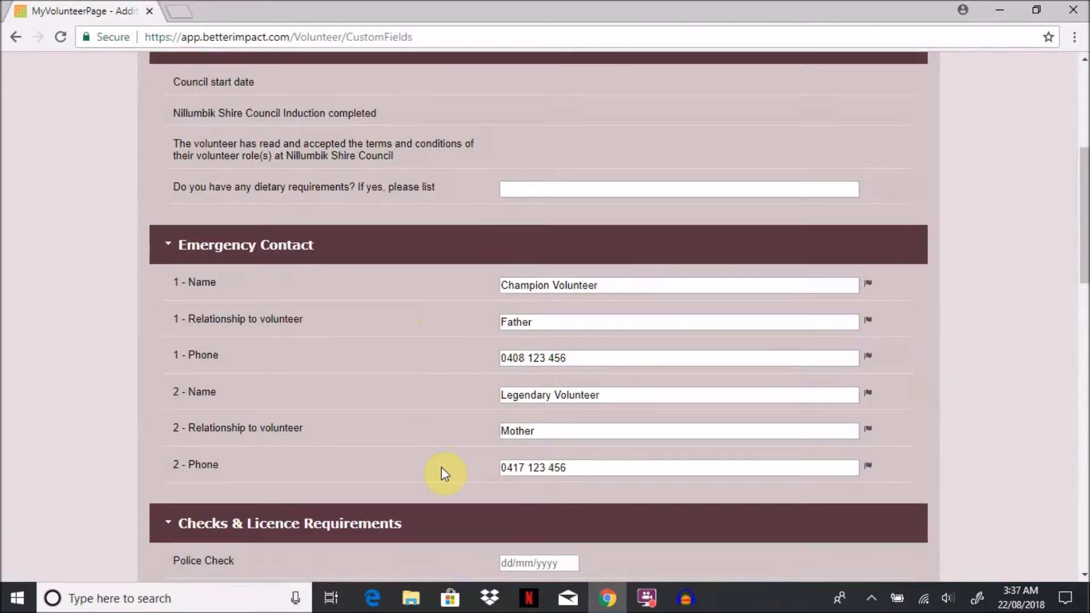
{"action": "scroll", "coordinate": [442, 468], "scroll_direction": "down", "scroll_amount": 3}
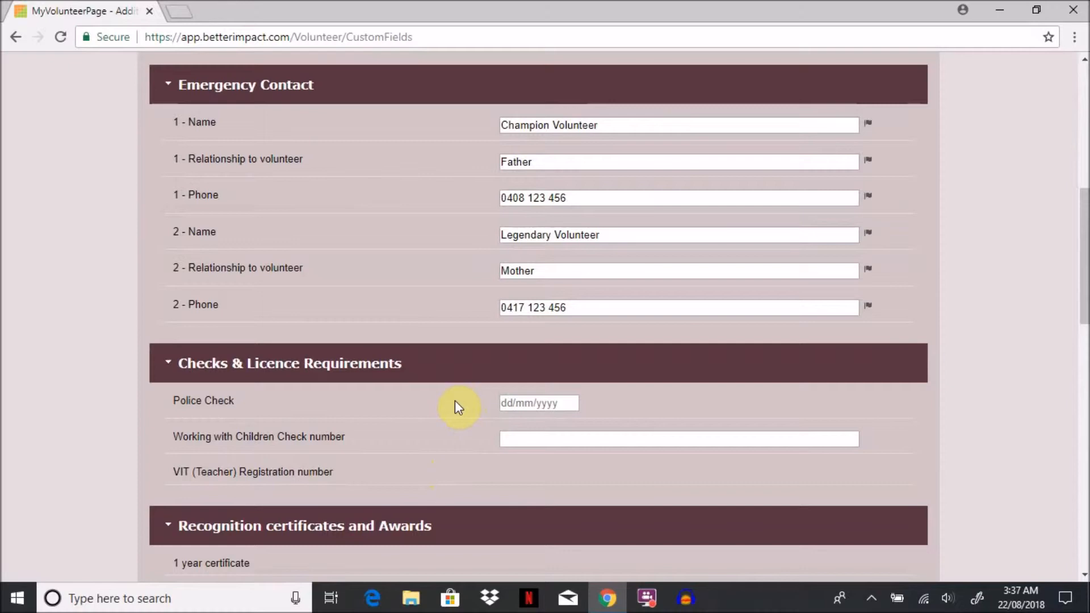
{"action": "scroll", "coordinate": [454, 401], "scroll_direction": "down", "scroll_amount": 3}
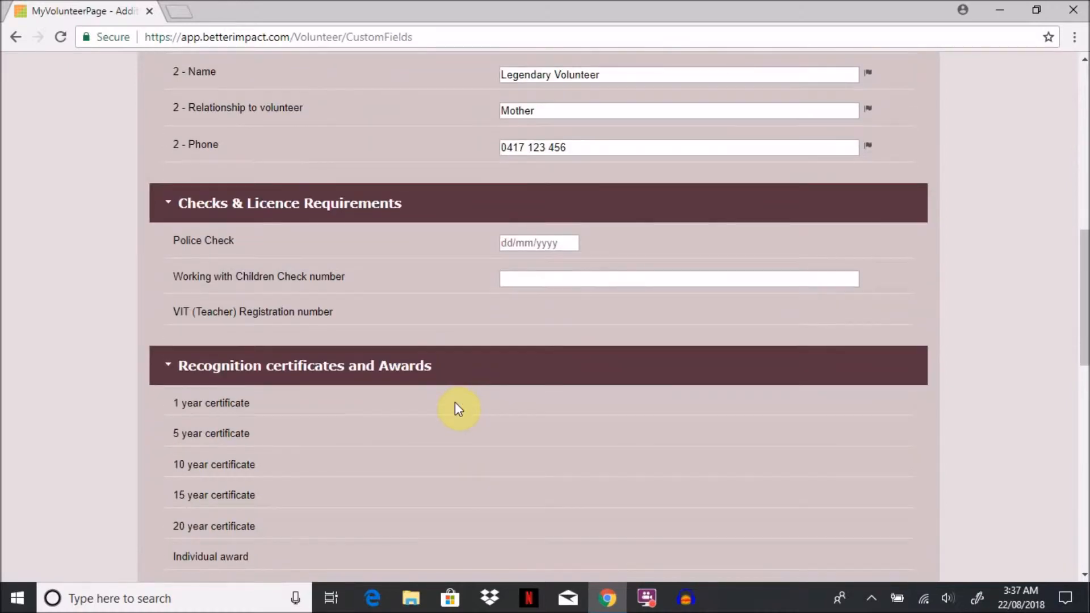
{"action": "scroll", "coordinate": [456, 403], "scroll_direction": "down", "scroll_amount": 2}
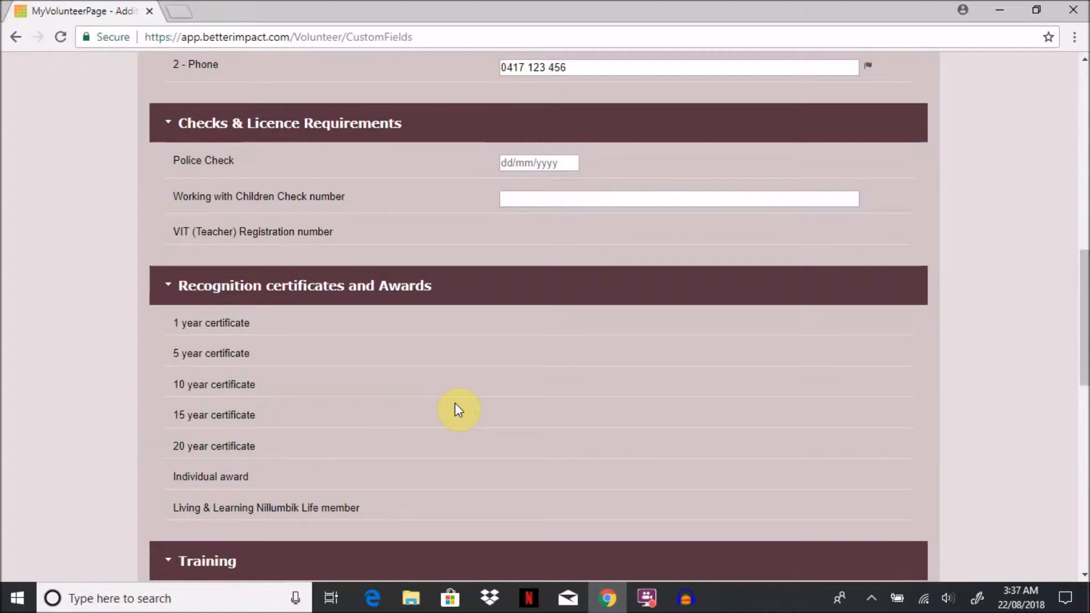
{"action": "scroll", "coordinate": [458, 409], "scroll_direction": "down", "scroll_amount": 4}
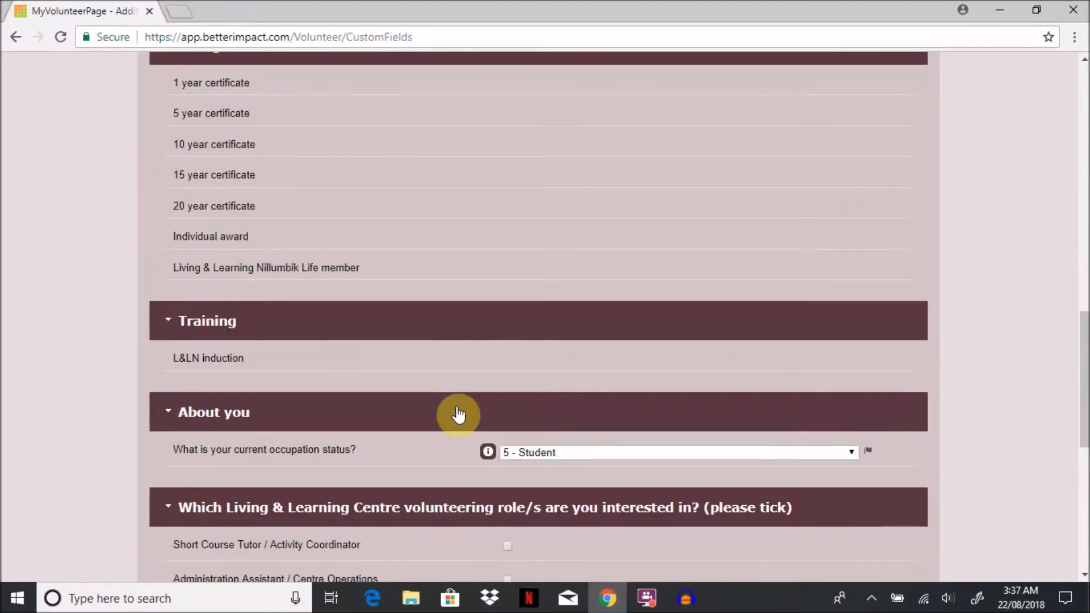
{"action": "scroll", "coordinate": [458, 414], "scroll_direction": "down", "scroll_amount": 2}
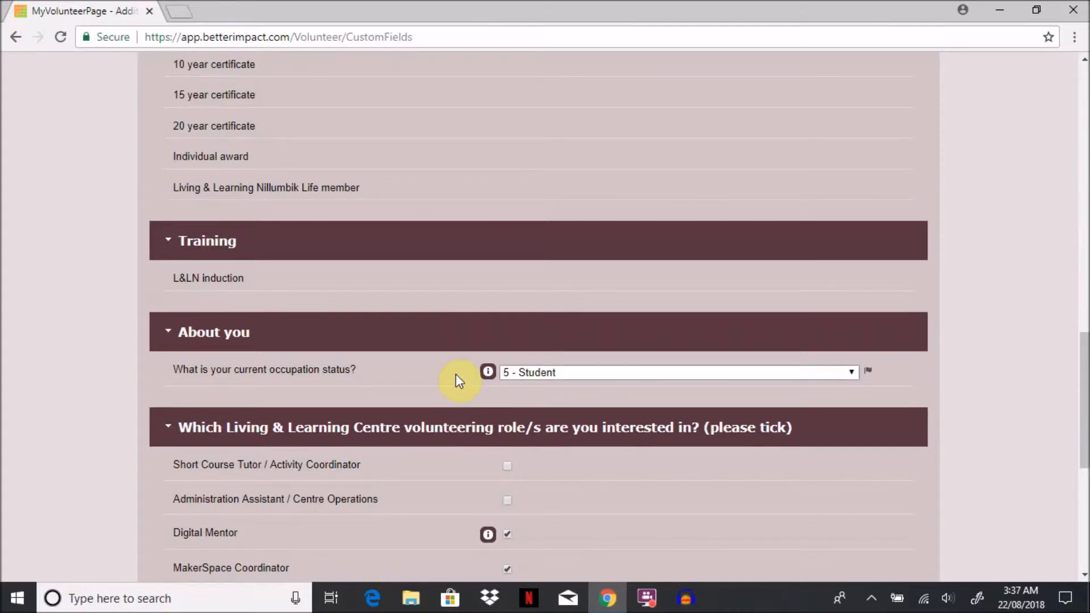
{"action": "scroll", "coordinate": [456, 375], "scroll_direction": "down", "scroll_amount": 1}
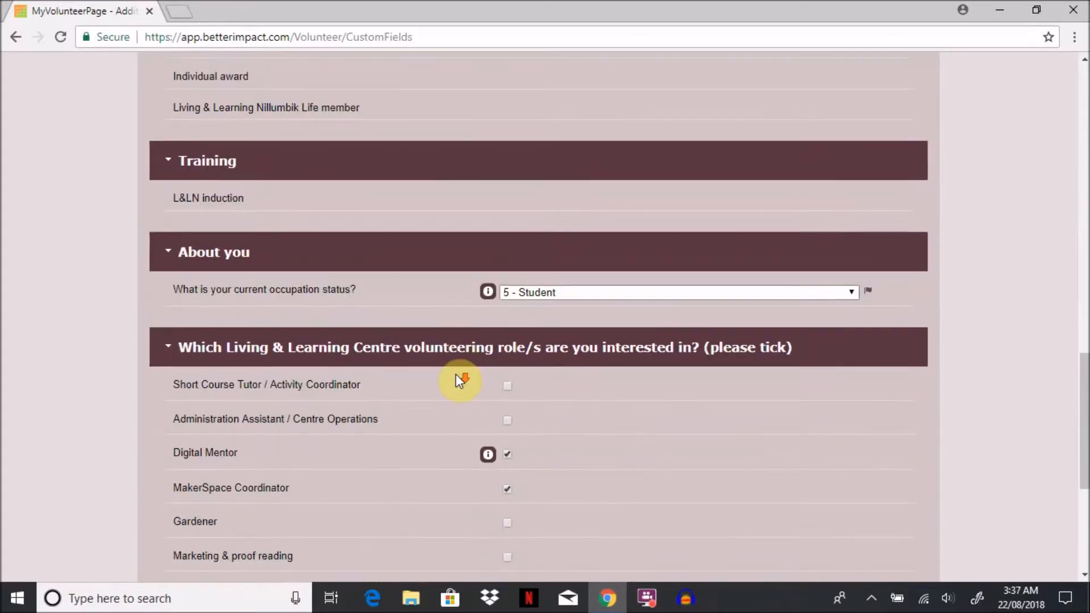
{"action": "scroll", "coordinate": [454, 387], "scroll_direction": "down", "scroll_amount": 1}
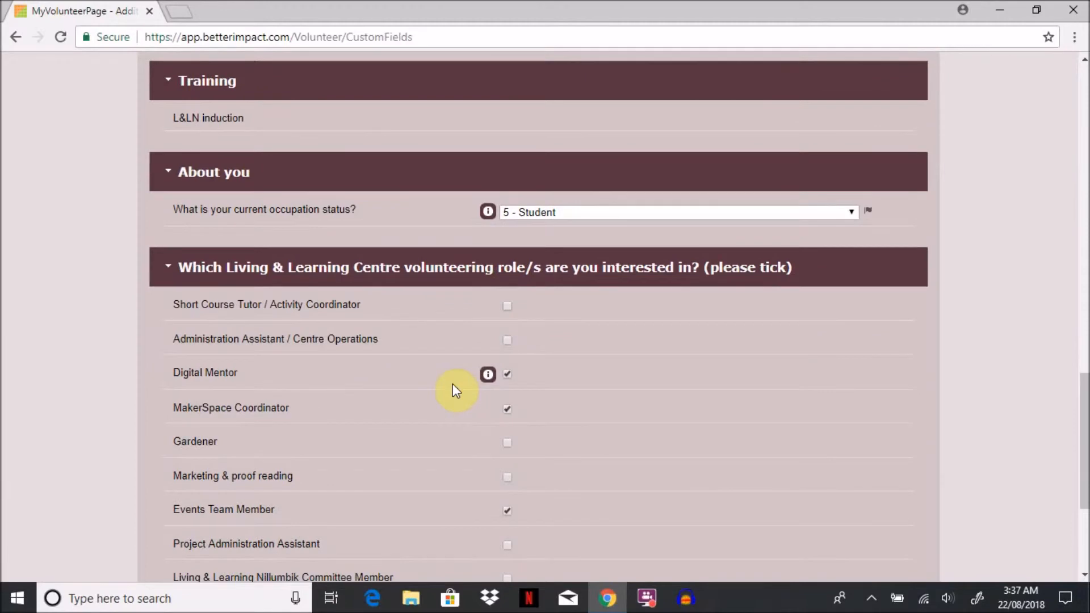
{"action": "scroll", "coordinate": [454, 394], "scroll_direction": "down", "scroll_amount": 1}
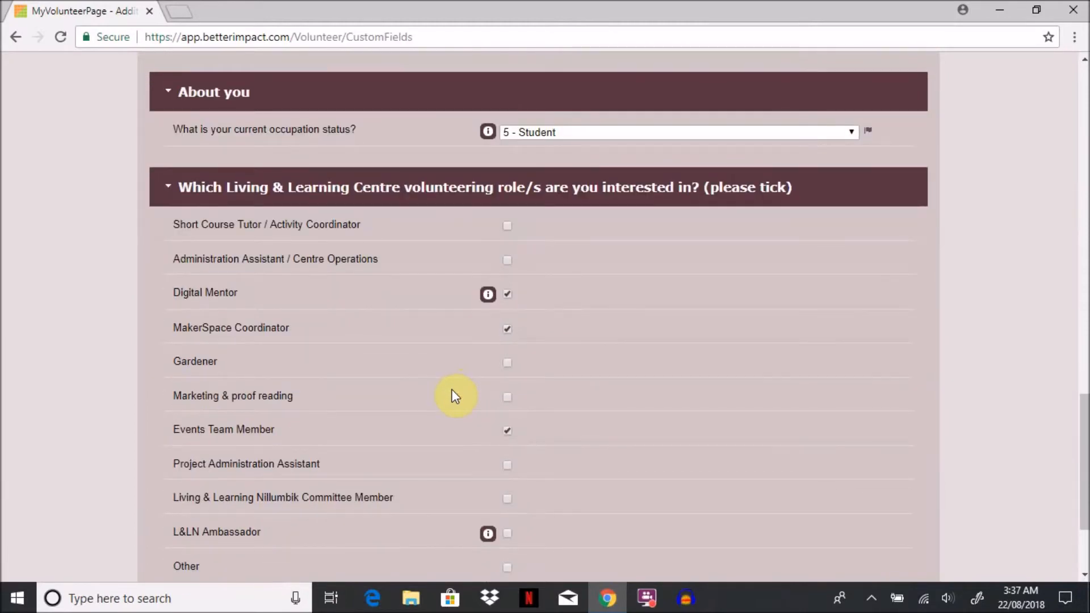
{"action": "scroll", "coordinate": [454, 395], "scroll_direction": "down", "scroll_amount": 1}
{"action": "scroll", "coordinate": [454, 396], "scroll_direction": "down", "scroll_amount": 1}
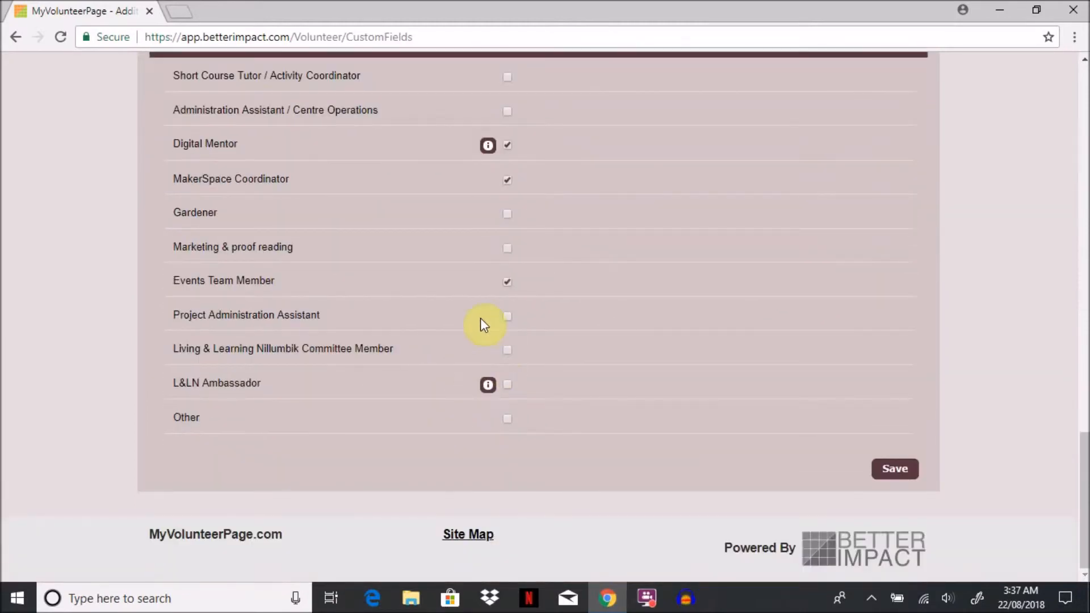
Step: Add Project Administration Assistant to the volunteering roles of interest, save the additional info and dismiss the notification
{"action": "left_click", "coordinate": [505, 316]}
{"action": "left_click", "coordinate": [883, 472]}
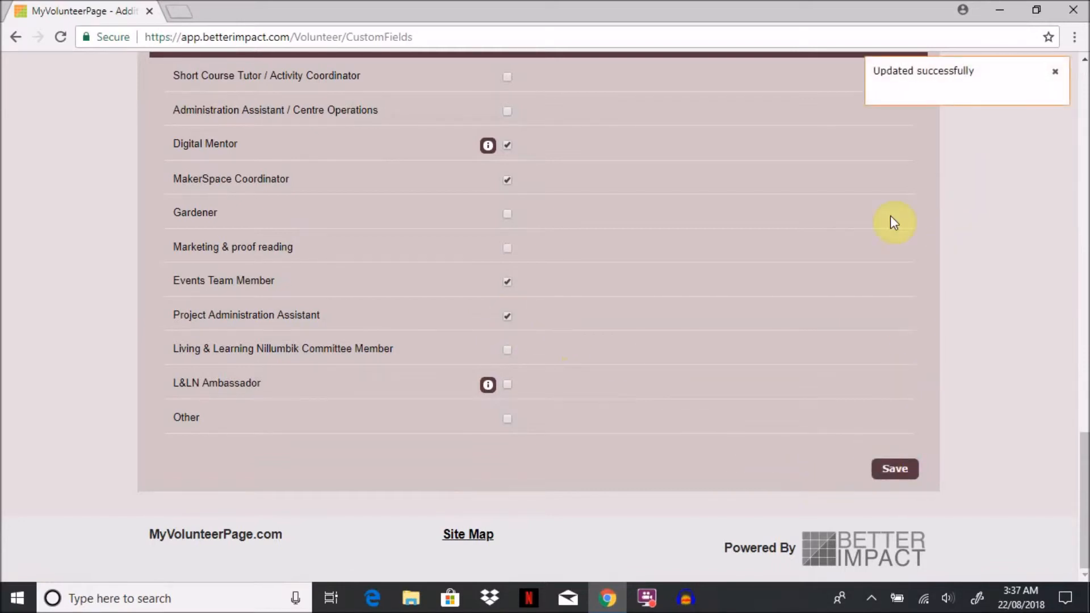
{"action": "scroll", "coordinate": [857, 253], "scroll_direction": "up", "scroll_amount": 10}
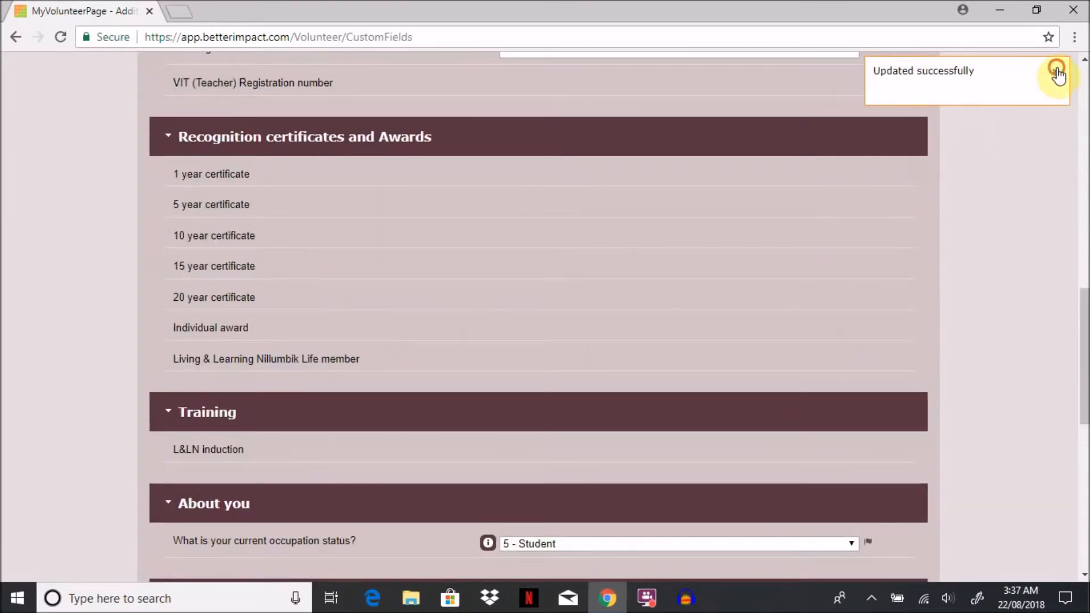
{"action": "left_click", "coordinate": [1057, 71]}
Step: Open the profile's Change Password page and look at the current, new and confirm password fields
{"action": "scroll", "coordinate": [959, 142], "scroll_direction": "up", "scroll_amount": 8}
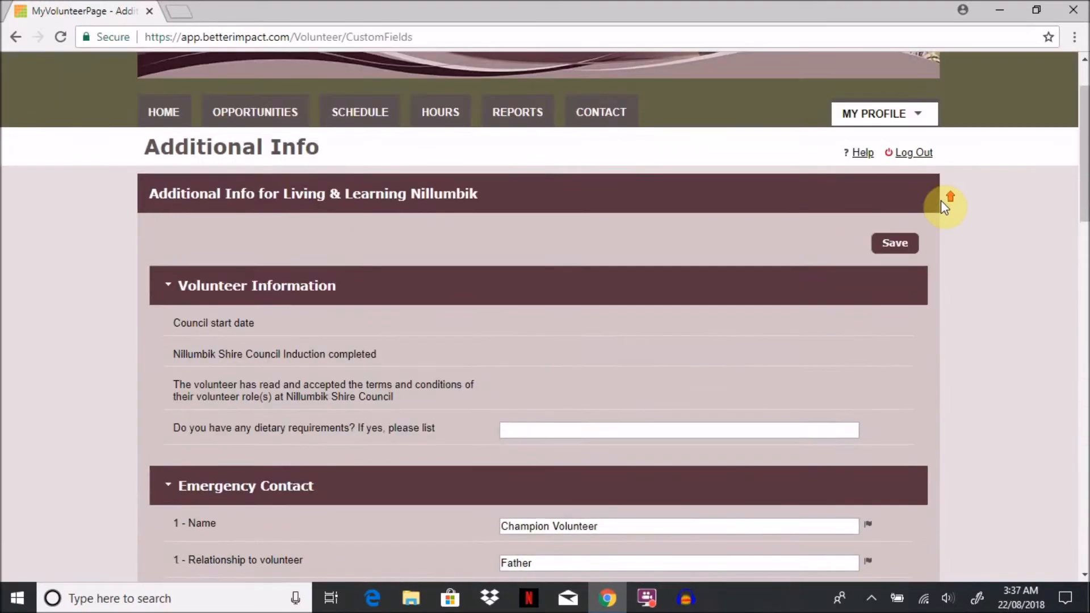
{"action": "scroll", "coordinate": [942, 203], "scroll_direction": "up", "scroll_amount": 1}
{"action": "left_click", "coordinate": [918, 195]}
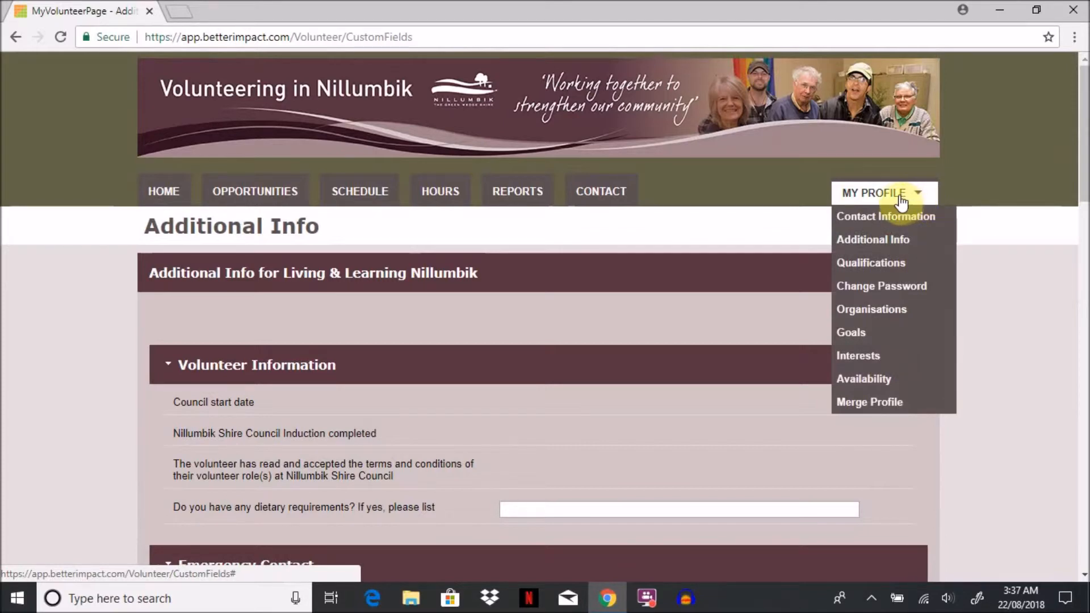
{"action": "left_click", "coordinate": [883, 291]}
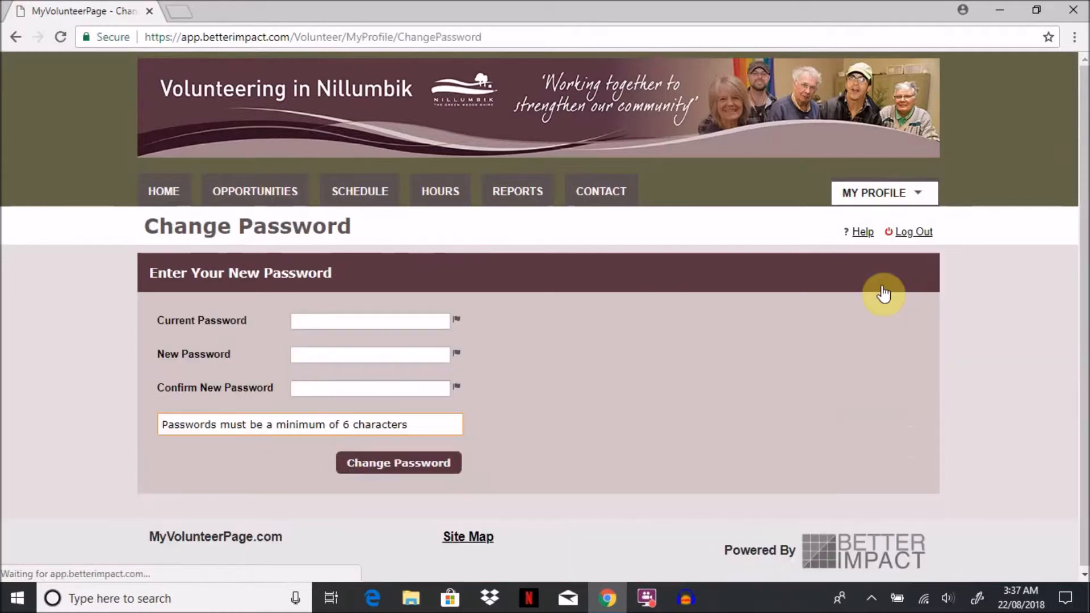
{"action": "left_click", "coordinate": [428, 322]}
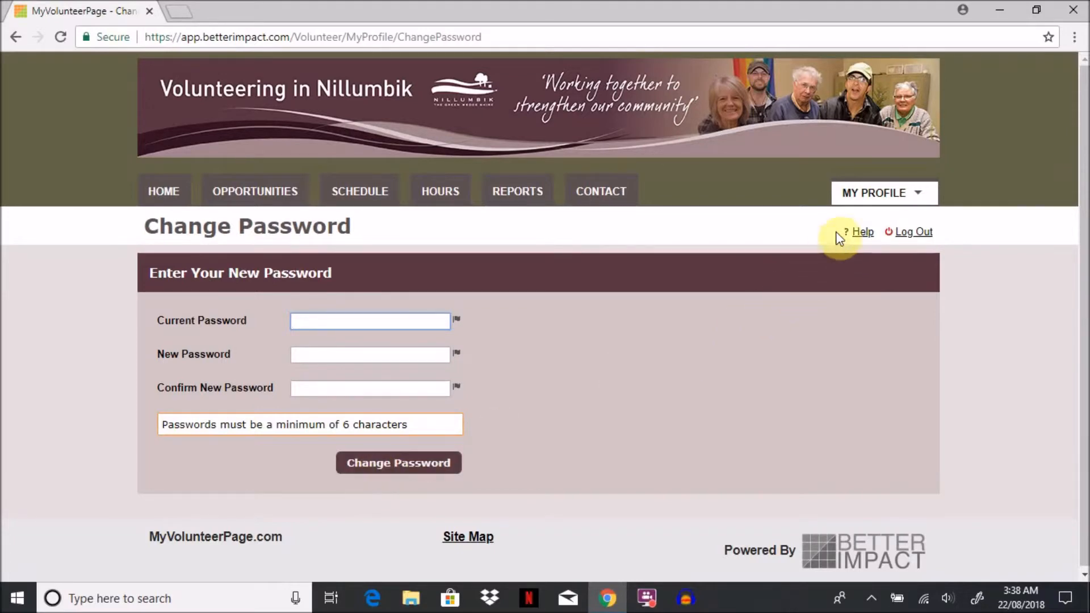
Step: On the profile's Availability page, mark Monday to Thursday mornings and Friday to Sunday evenings as available, save and dismiss the notification
{"action": "left_click", "coordinate": [871, 195]}
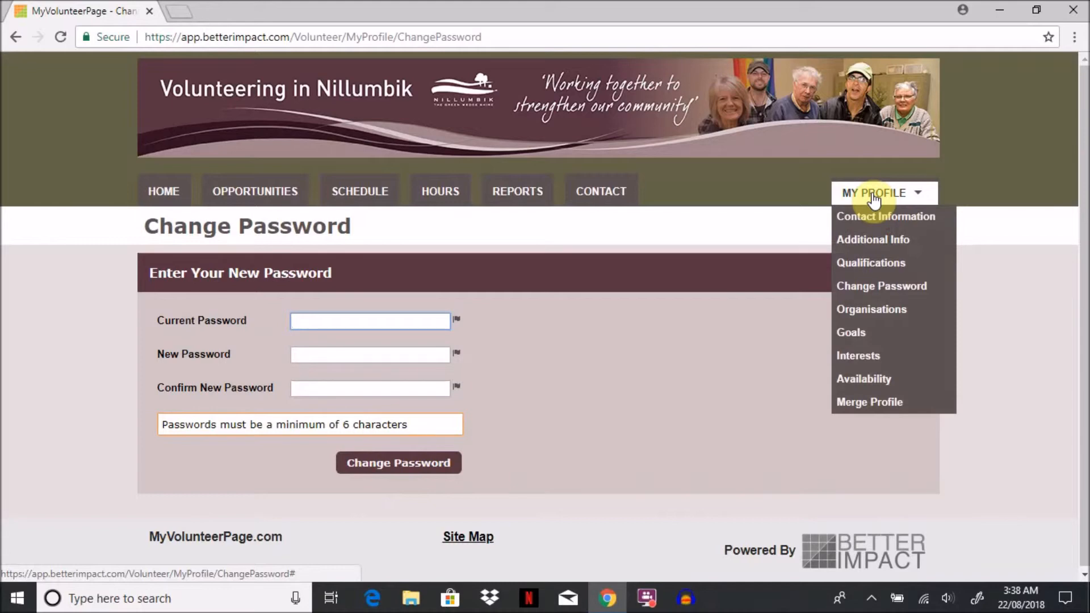
{"action": "left_click", "coordinate": [856, 379]}
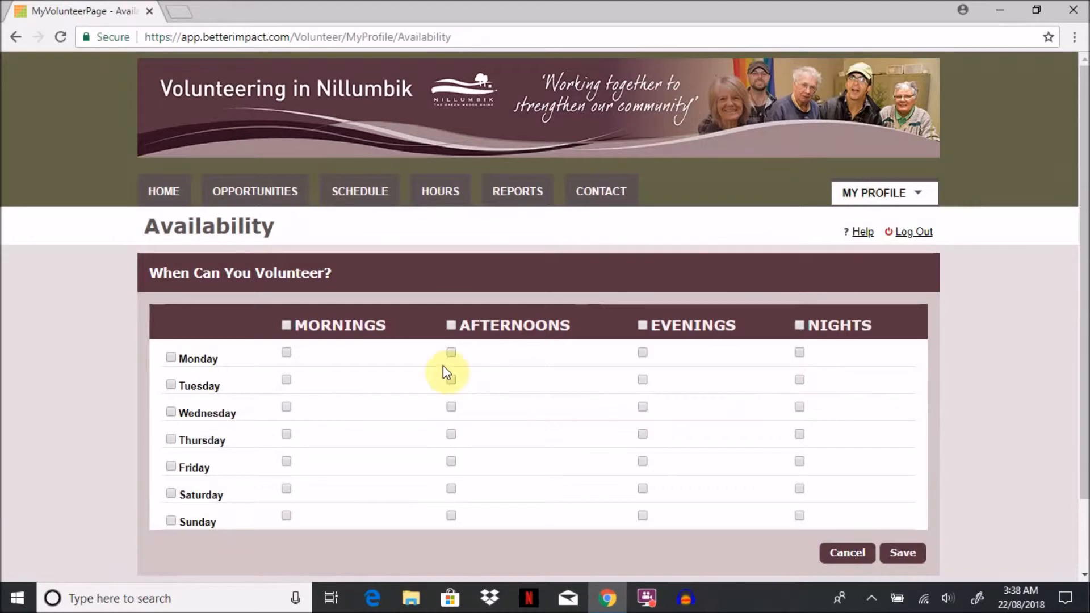
{"action": "left_click", "coordinate": [287, 357]}
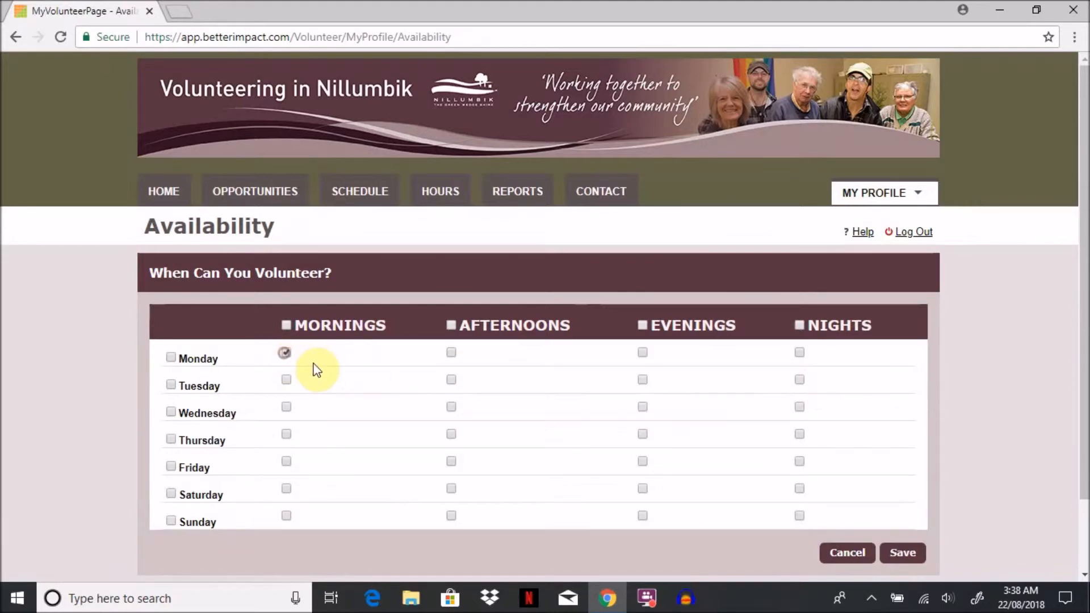
{"action": "left_click", "coordinate": [291, 384]}
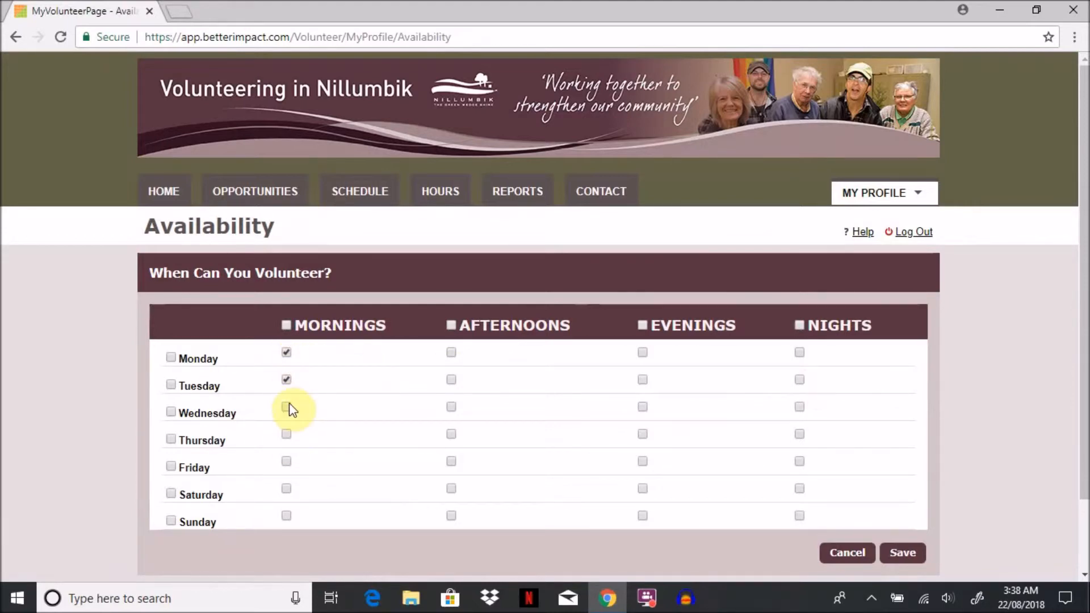
{"action": "left_click", "coordinate": [286, 434]}
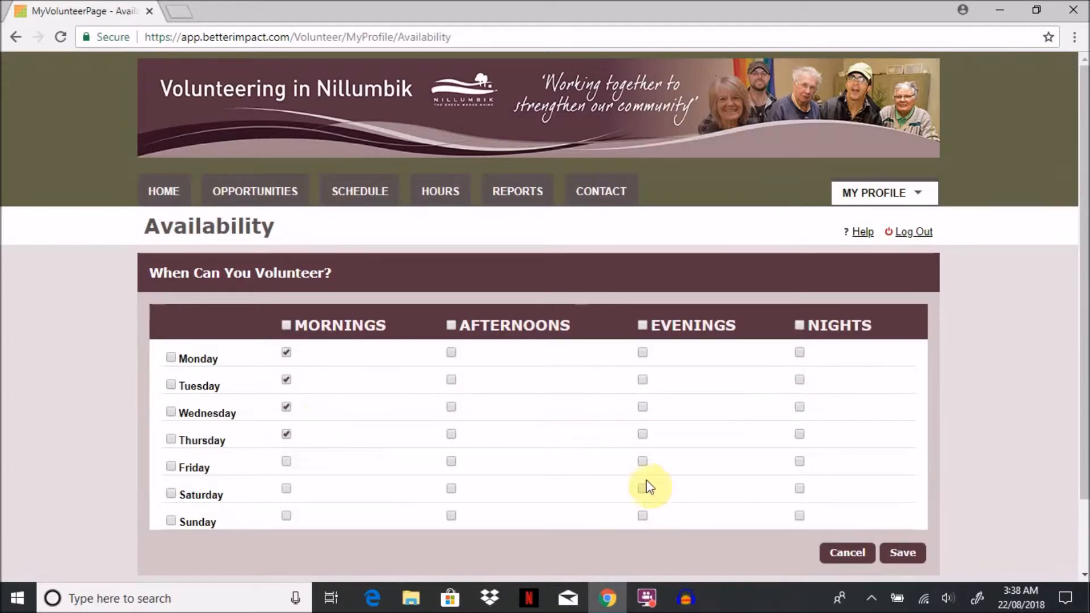
{"action": "left_click", "coordinate": [642, 462]}
{"action": "left_click", "coordinate": [912, 561]}
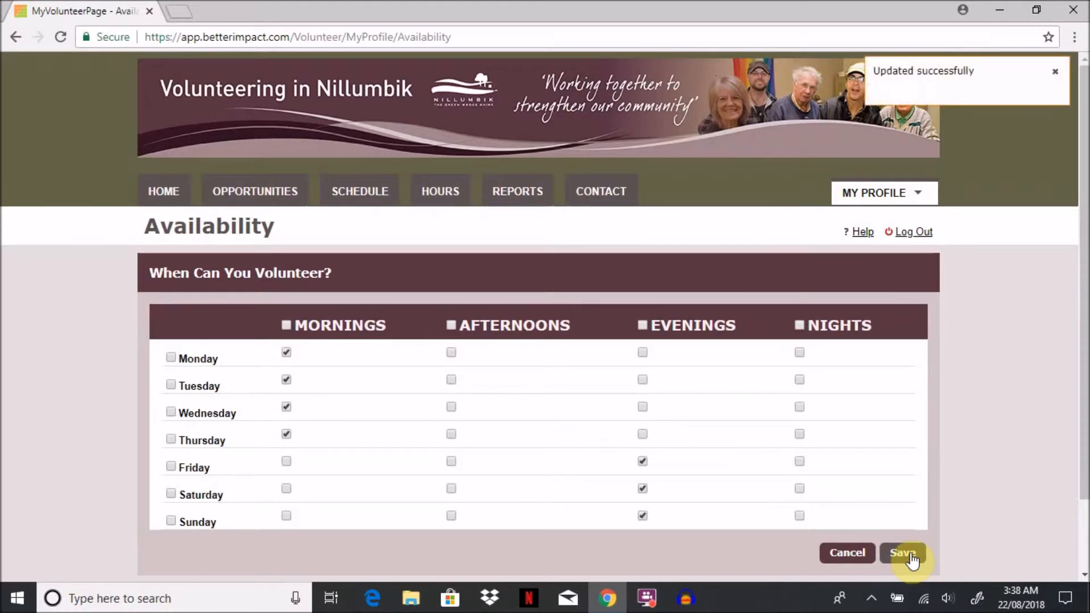
{"action": "left_click", "coordinate": [1055, 73]}
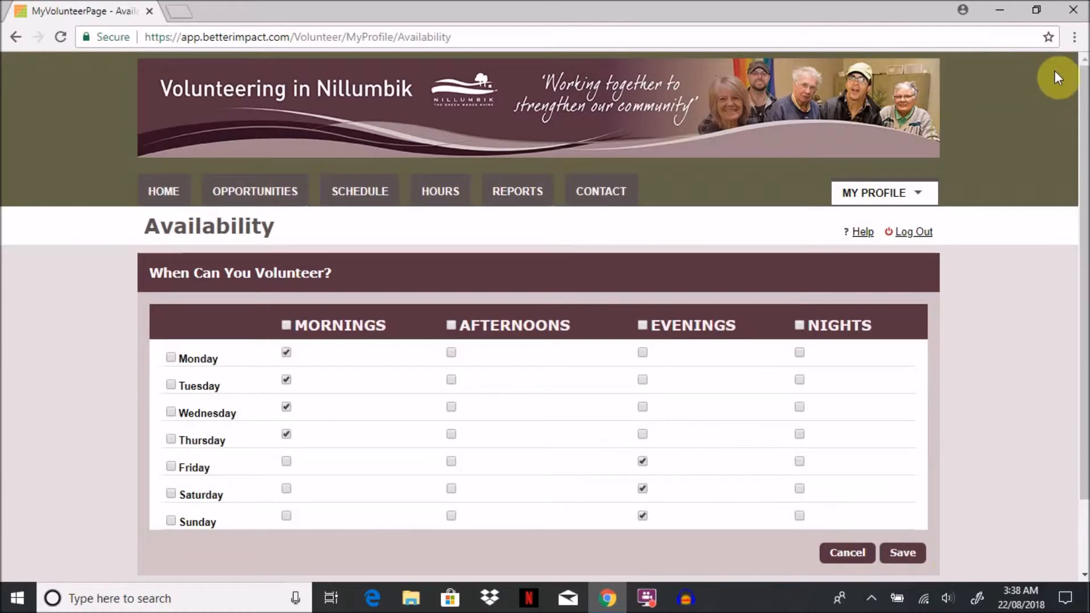
{"action": "left_click", "coordinate": [877, 196]}
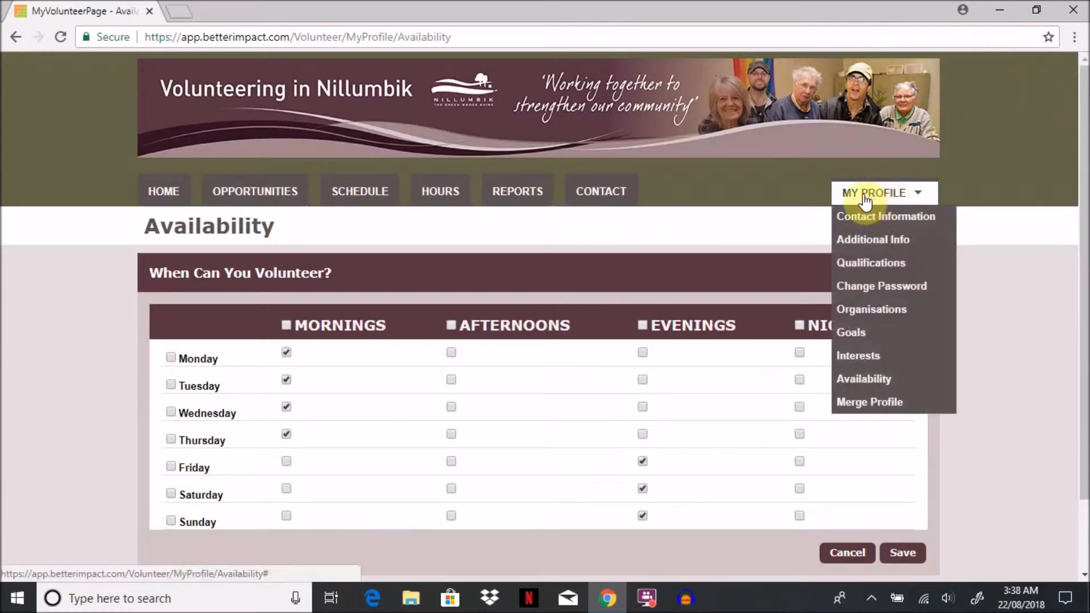
Step: Log 3 hours 30 minutes for Test Activity - Digital Mentor on 22/08/2018 and save with the option to log another entry
{"action": "left_click", "coordinate": [445, 198]}
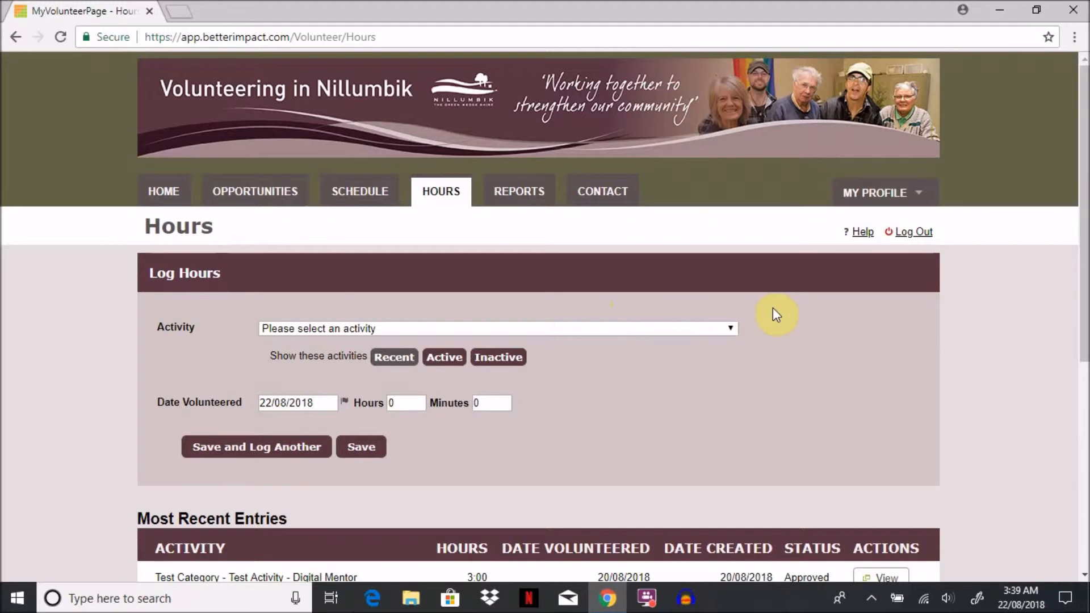
{"action": "left_click", "coordinate": [732, 333]}
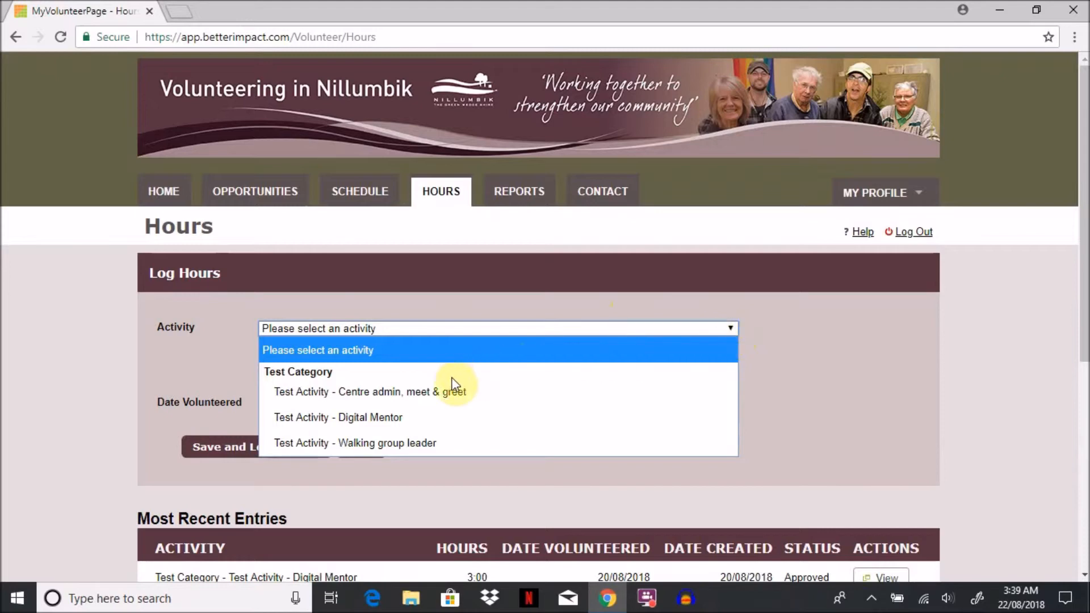
{"action": "left_click", "coordinate": [400, 419]}
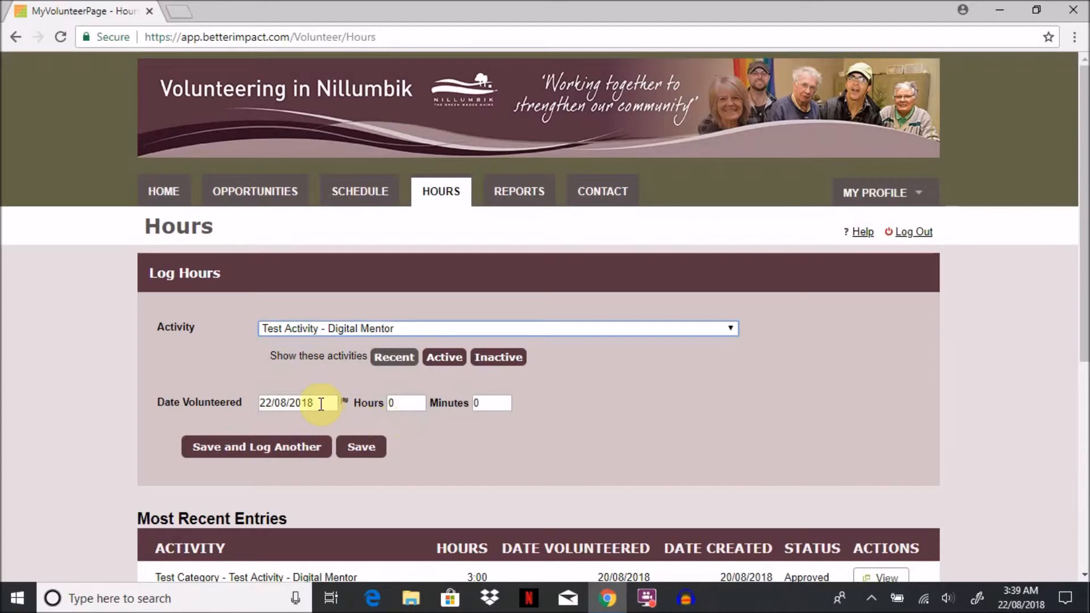
{"action": "scroll", "coordinate": [321, 403], "scroll_direction": "down", "scroll_amount": 1}
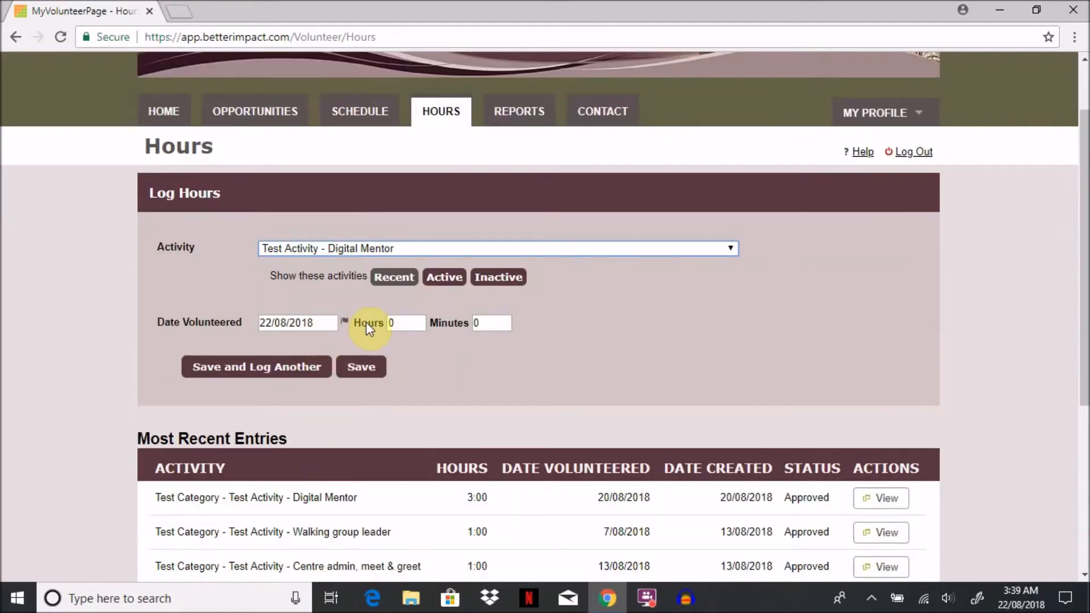
{"action": "double_click", "coordinate": [389, 322]}
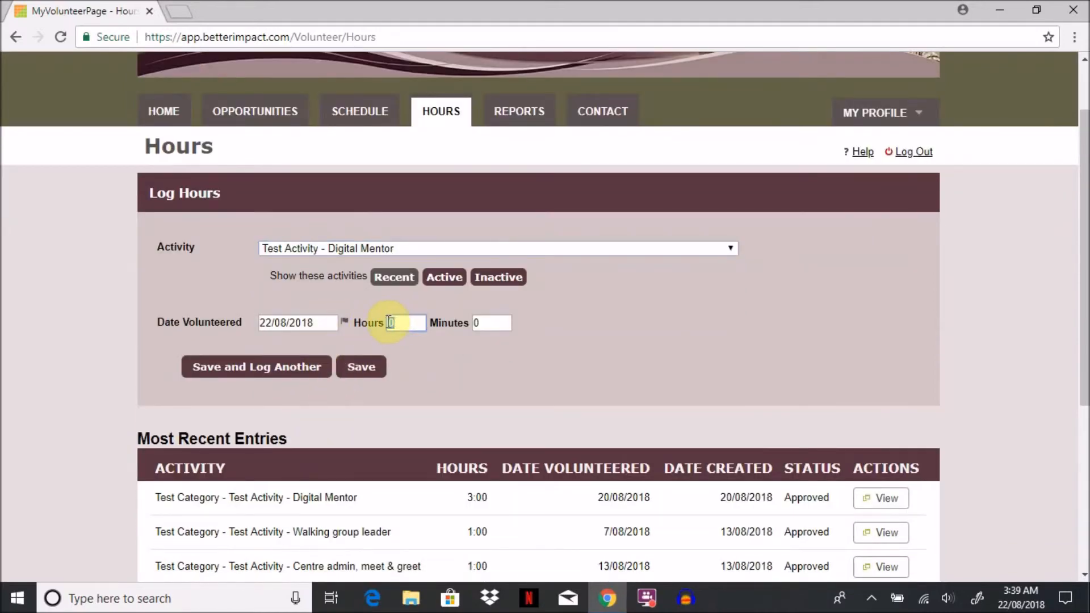
{"action": "type", "text": "3"}
{"action": "double_click", "coordinate": [480, 322]}
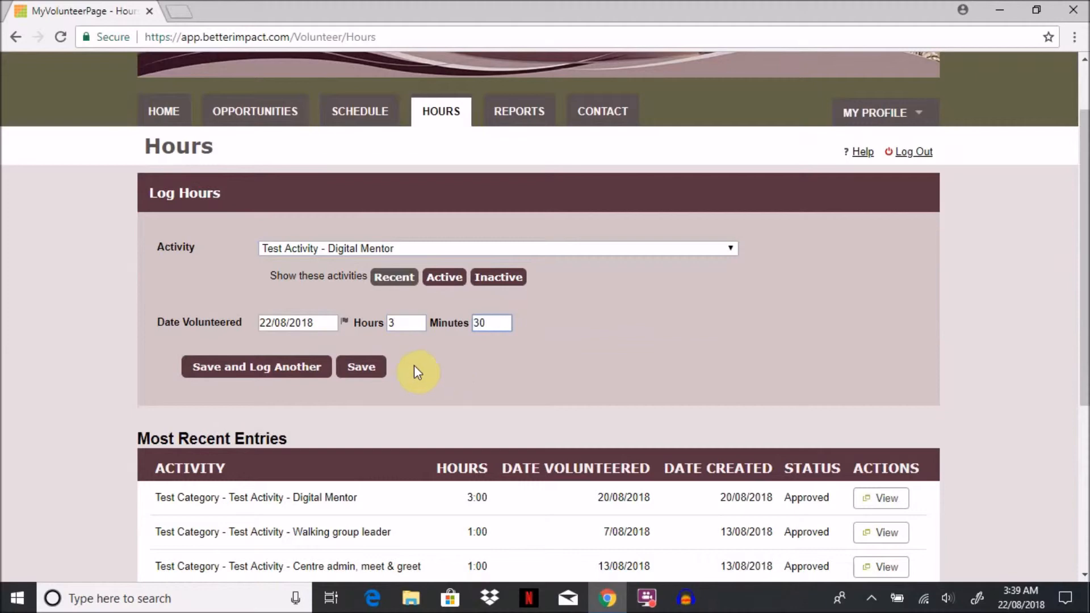
{"action": "left_click", "coordinate": [373, 374]}
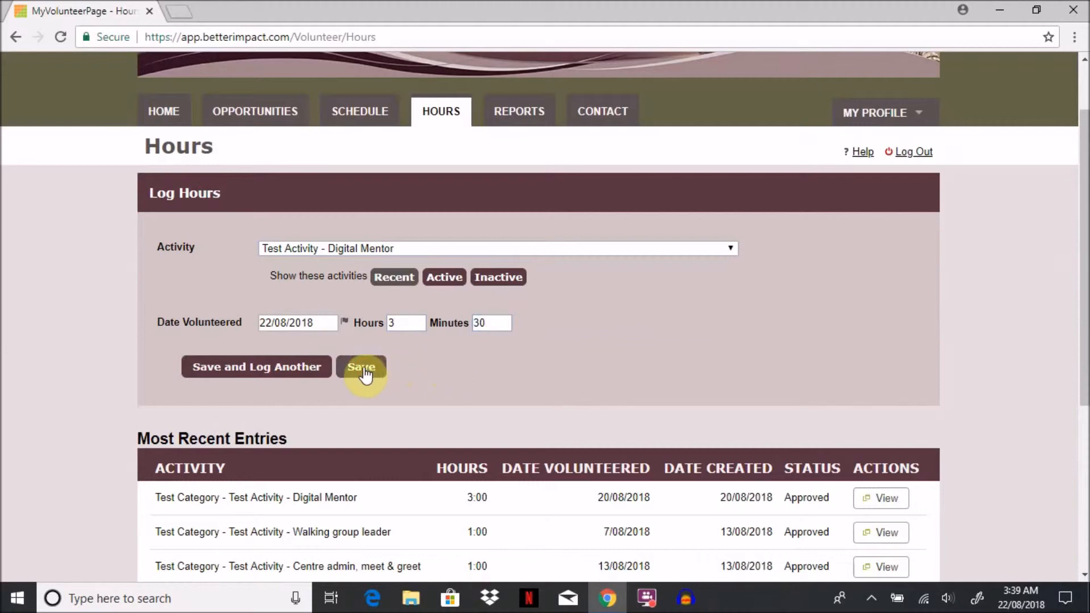
{"action": "left_click", "coordinate": [313, 372]}
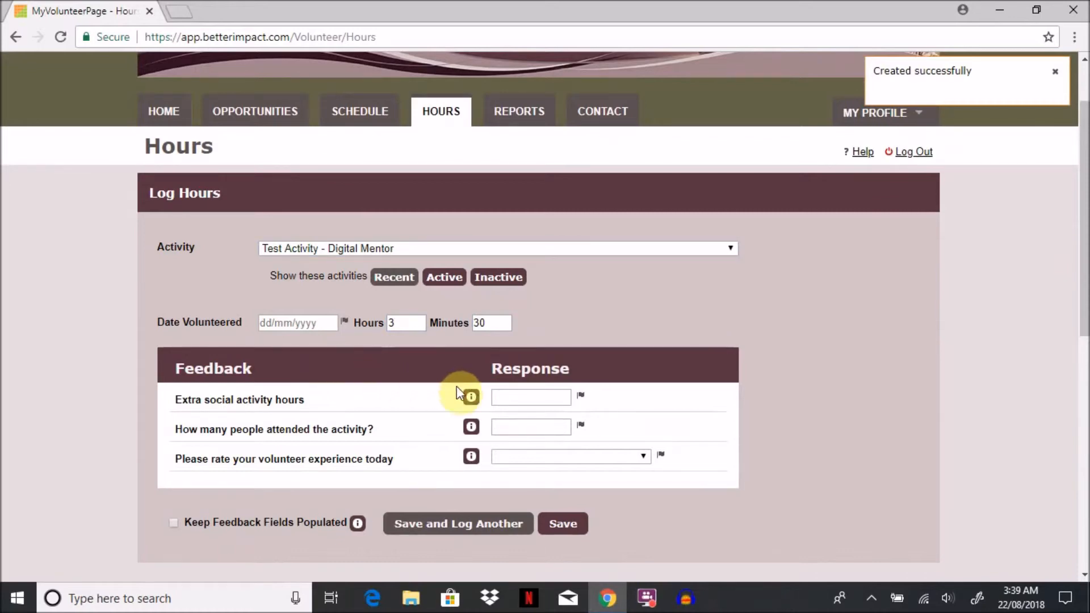
Step: Fill in the feedback with .5 extra social activity hours, 4 people attending and a volunteer experience rating of 1. excellent
{"action": "left_click", "coordinate": [508, 397]}
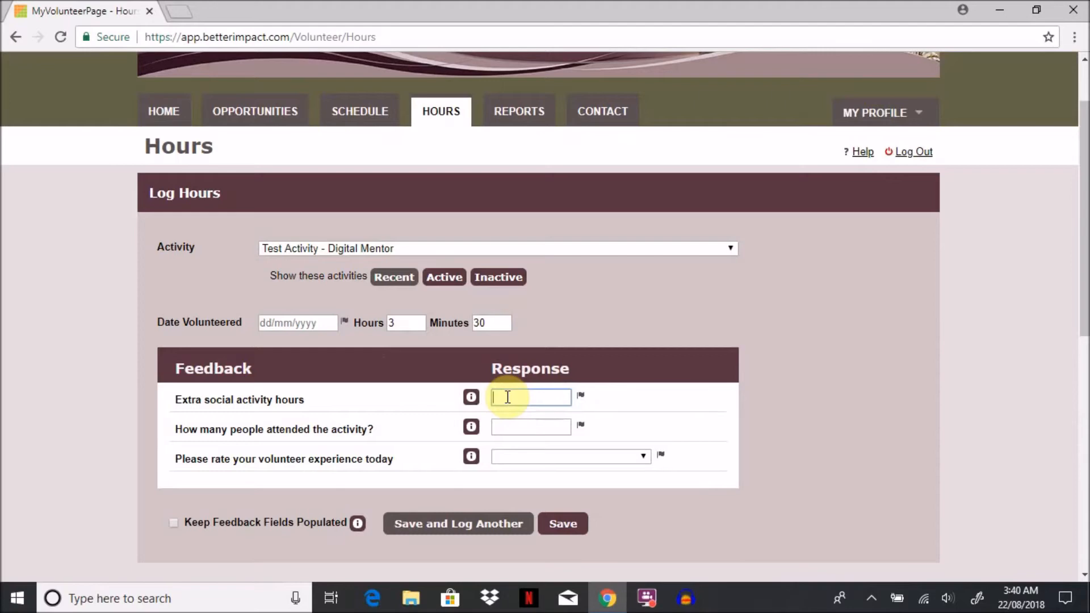
{"action": "type", "text": ".5"}
{"action": "left_click", "coordinate": [512, 423]}
{"action": "type", "text": "4"}
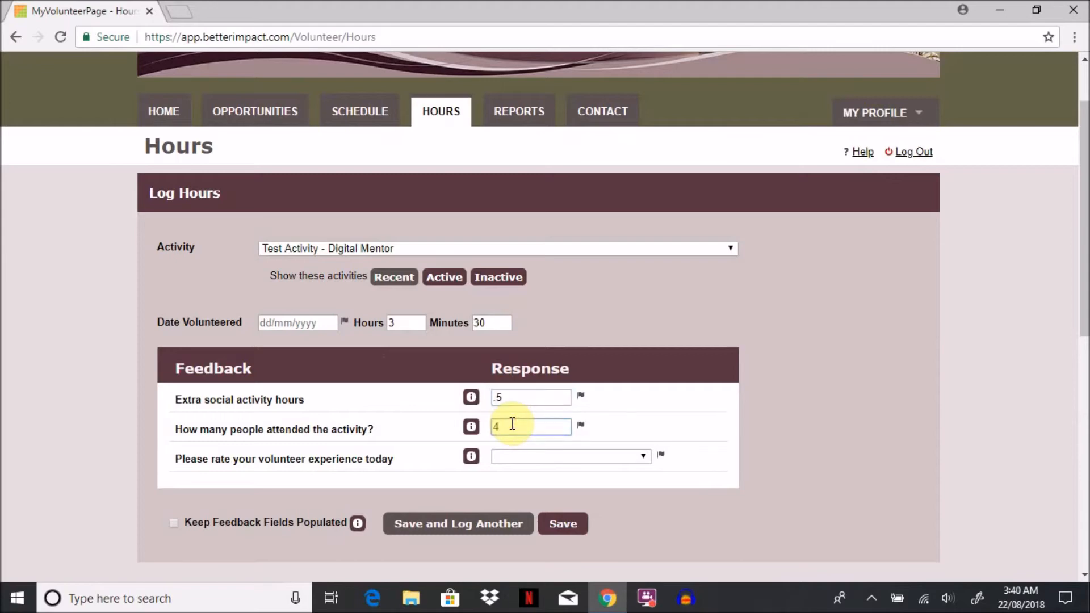
{"action": "left_click", "coordinate": [517, 456]}
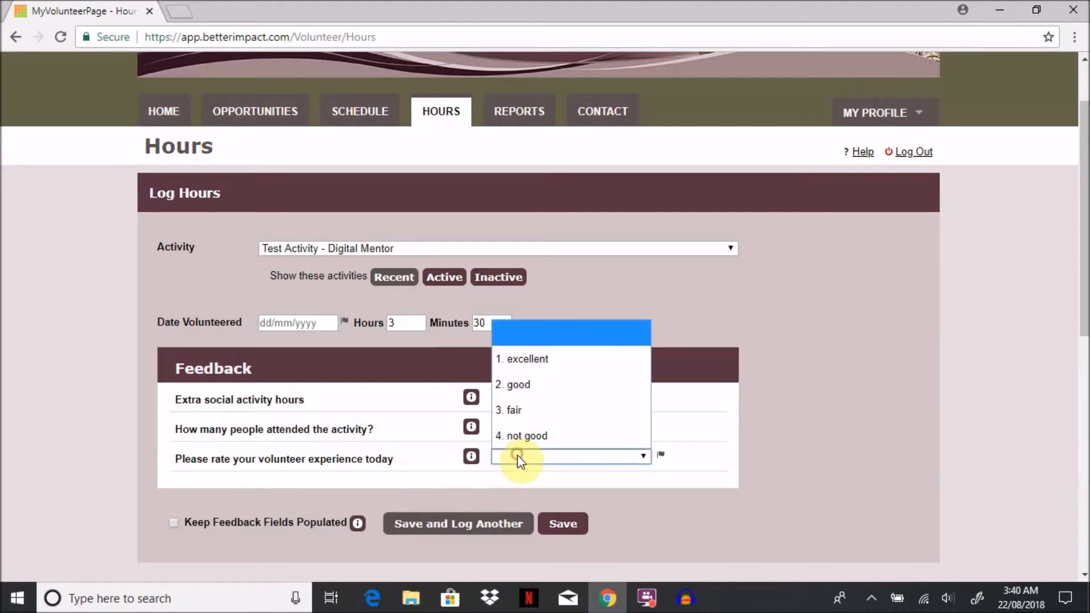
{"action": "left_click", "coordinate": [529, 361]}
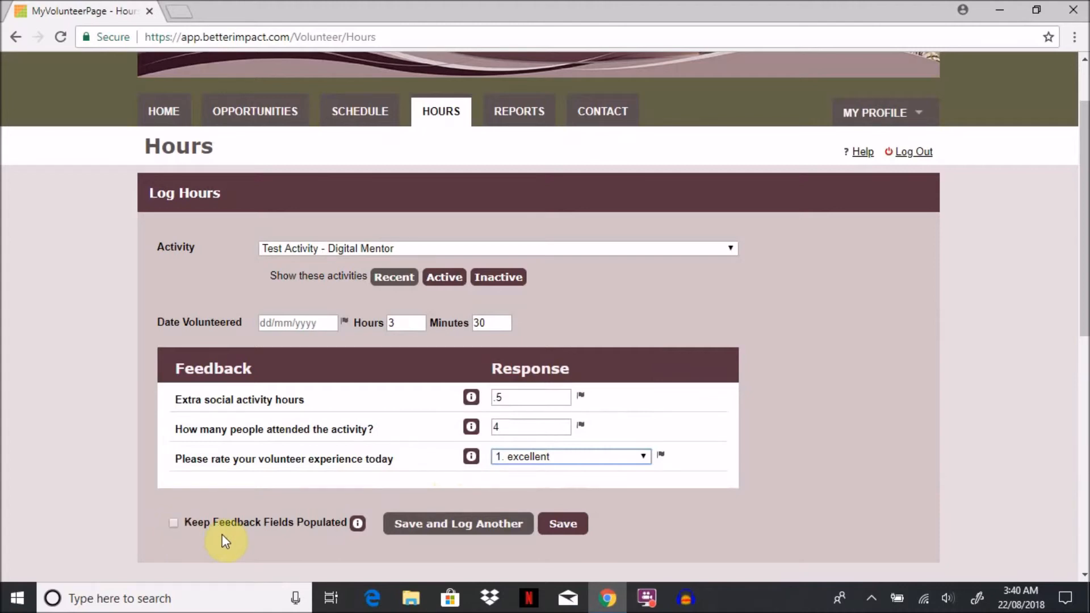
Step: Set the Date Volunteered to 22/08/2018, save the hours entry with the option to log another and dismiss the notification
{"action": "left_click", "coordinate": [484, 529]}
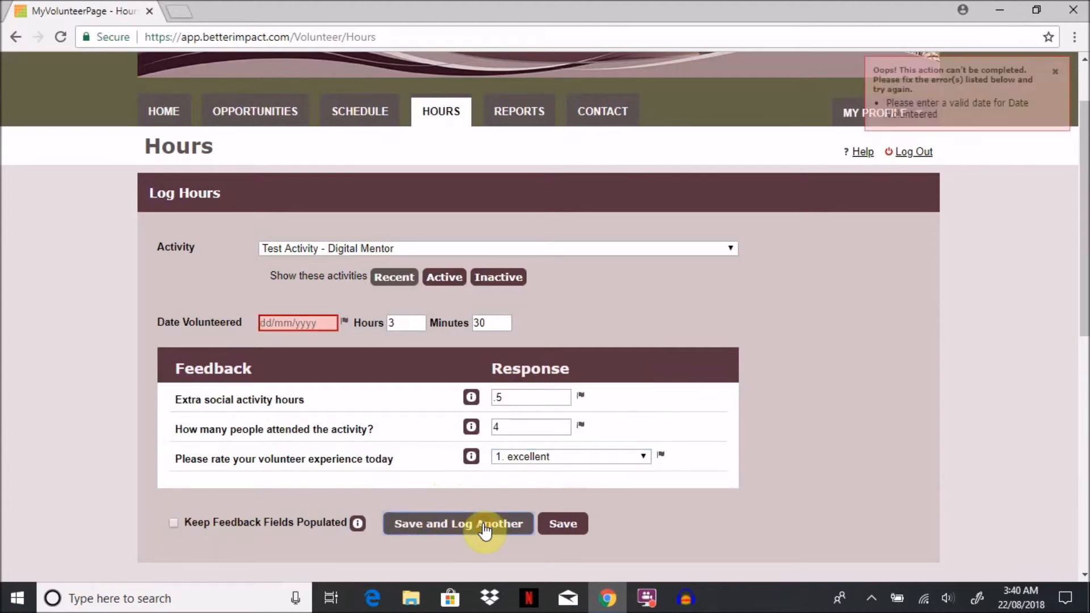
{"action": "left_click", "coordinate": [326, 323]}
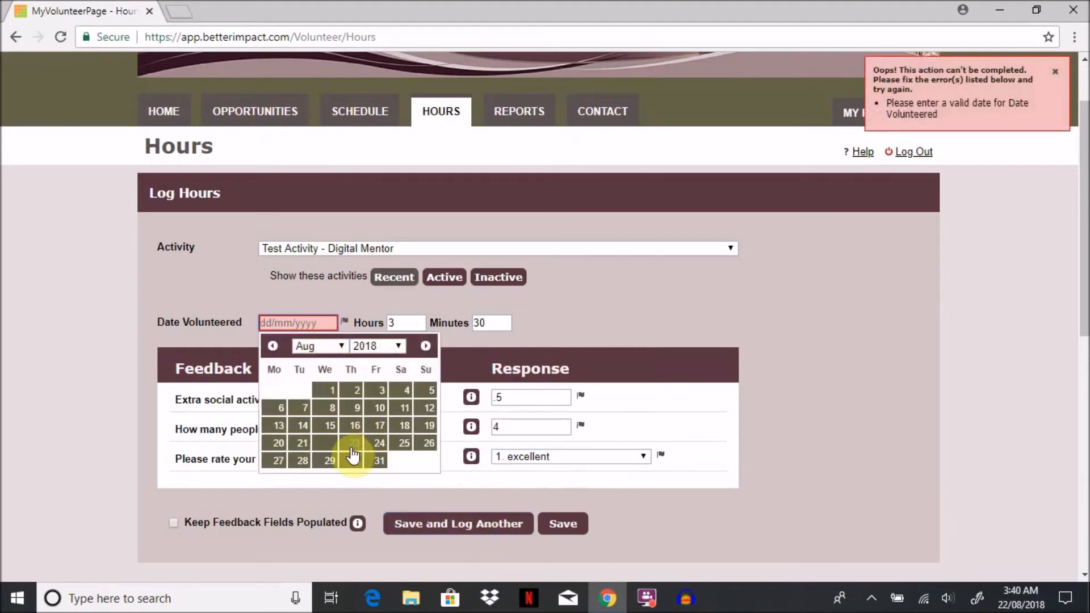
{"action": "left_click", "coordinate": [318, 445]}
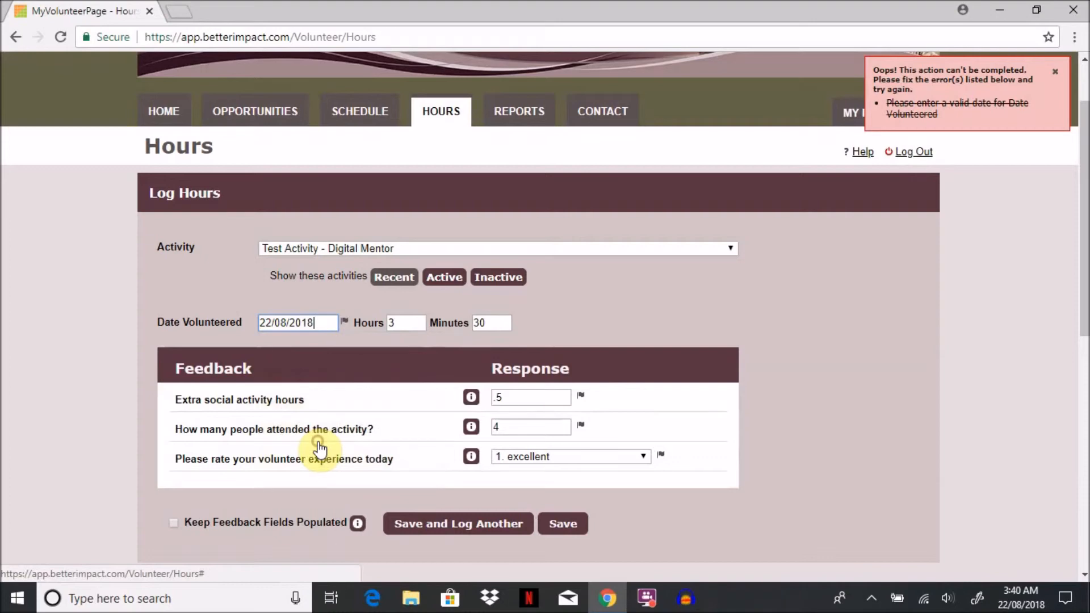
{"action": "left_click", "coordinate": [501, 528]}
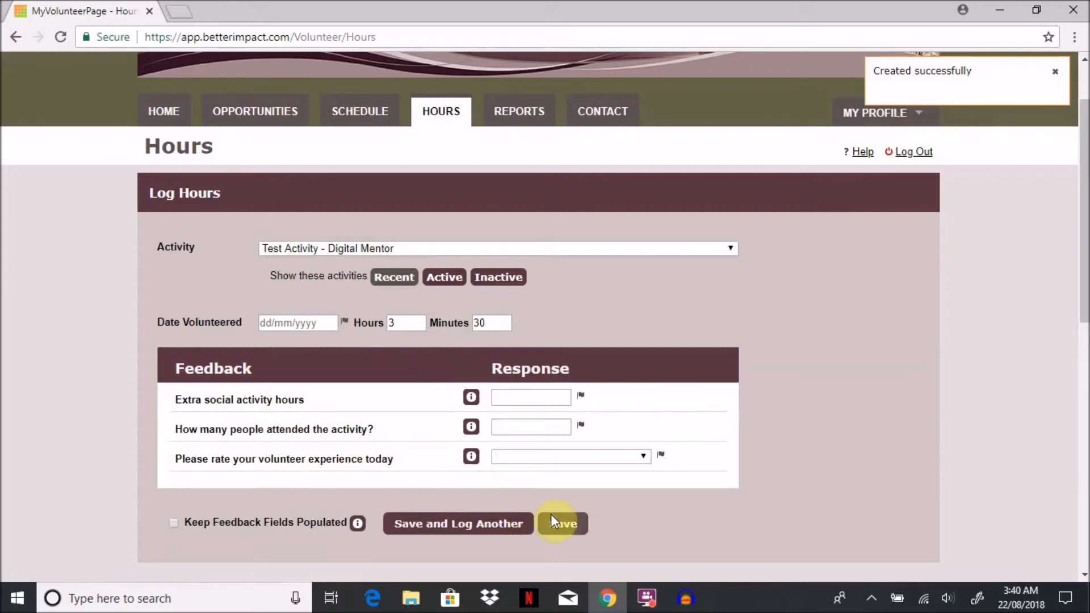
{"action": "left_click", "coordinate": [1056, 76]}
Step: Delete the second pending Digital Mentor entry dated 22/08/2018 from Most Recent Entries and confirm the deletion
{"action": "scroll", "coordinate": [742, 408], "scroll_direction": "down", "scroll_amount": 3}
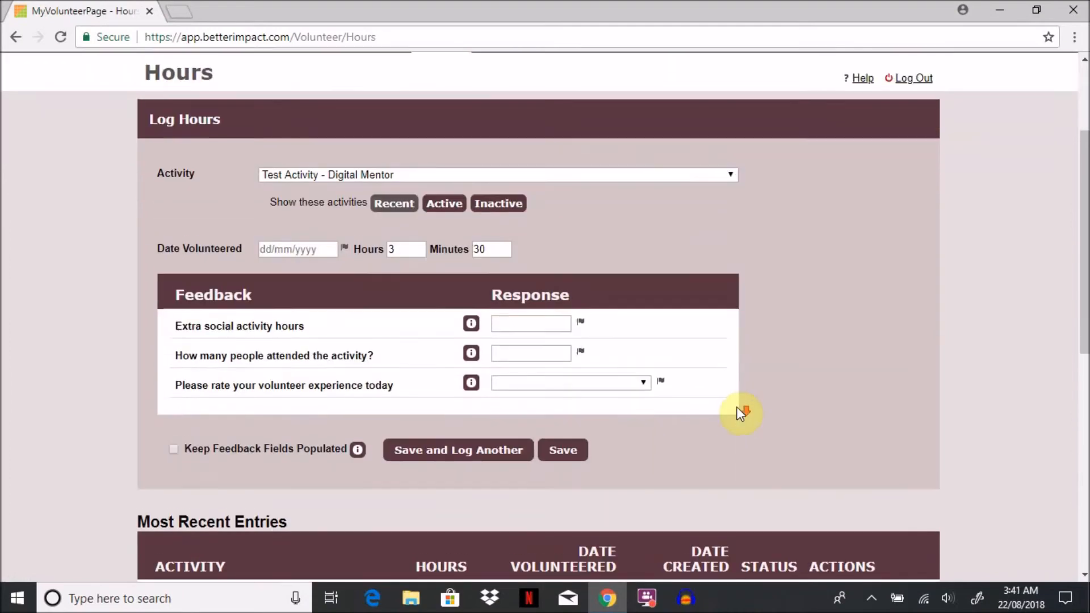
{"action": "scroll", "coordinate": [739, 411], "scroll_direction": "down", "scroll_amount": 3}
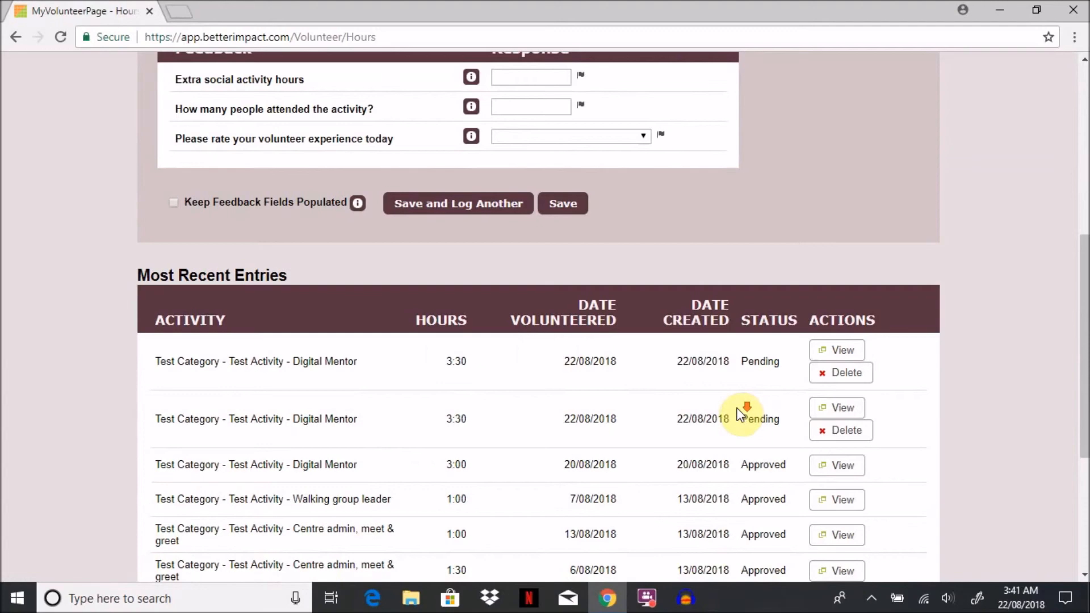
{"action": "scroll", "coordinate": [742, 413], "scroll_direction": "down", "scroll_amount": 1}
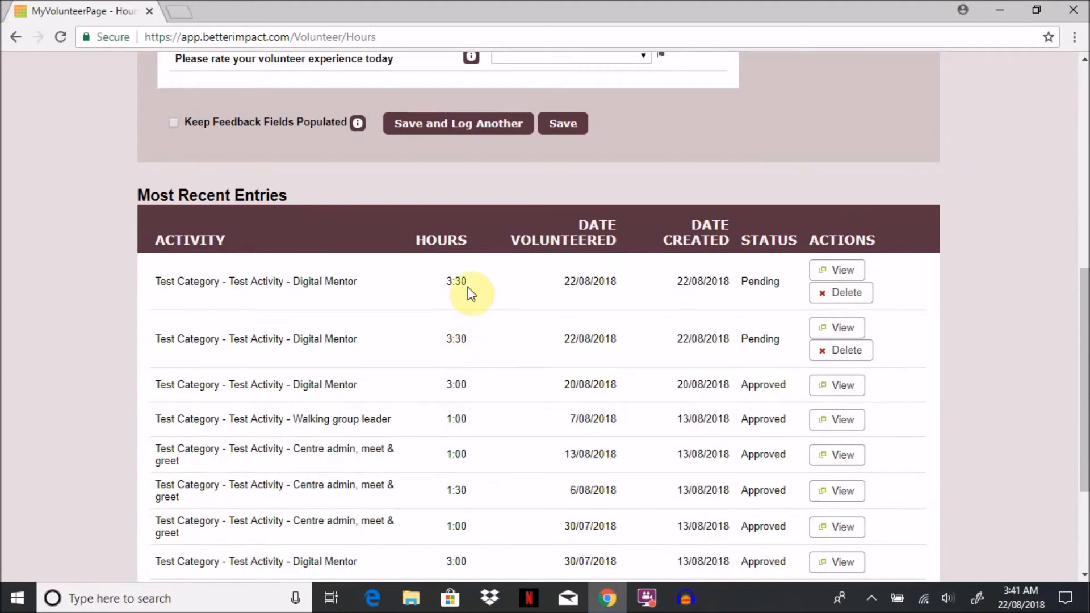
{"action": "left_click", "coordinate": [833, 350]}
{"action": "left_click", "coordinate": [683, 372]}
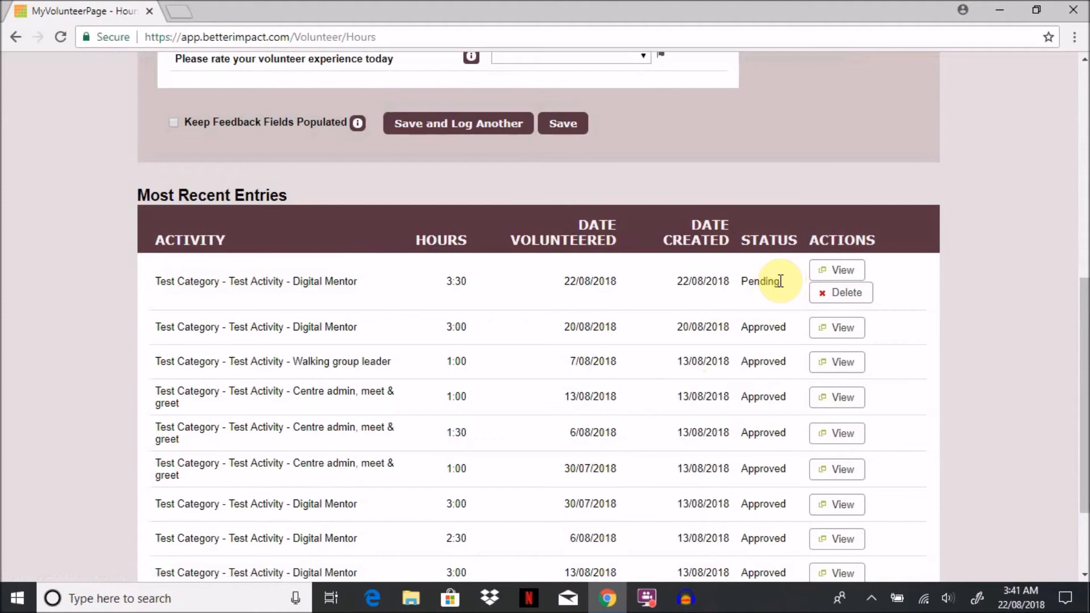
Step: Open the Reports page and review the lifetime and 2018 hours, the Hours Over the Past Year chart, and the Hours and Feedback tables
{"action": "scroll", "coordinate": [780, 281], "scroll_direction": "up", "scroll_amount": 2}
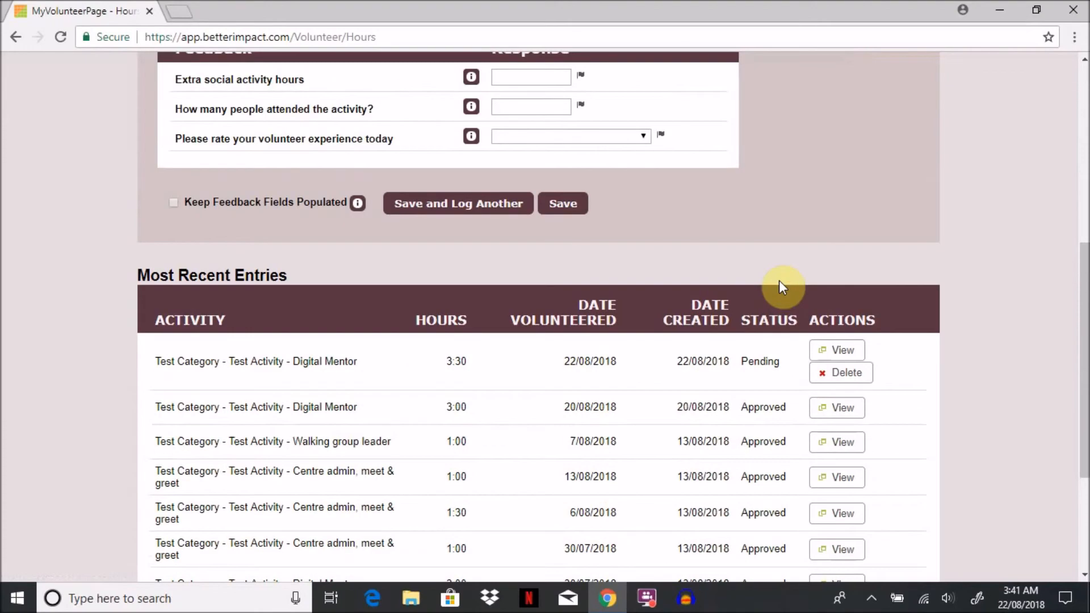
{"action": "scroll", "coordinate": [781, 281], "scroll_direction": "up", "scroll_amount": 2}
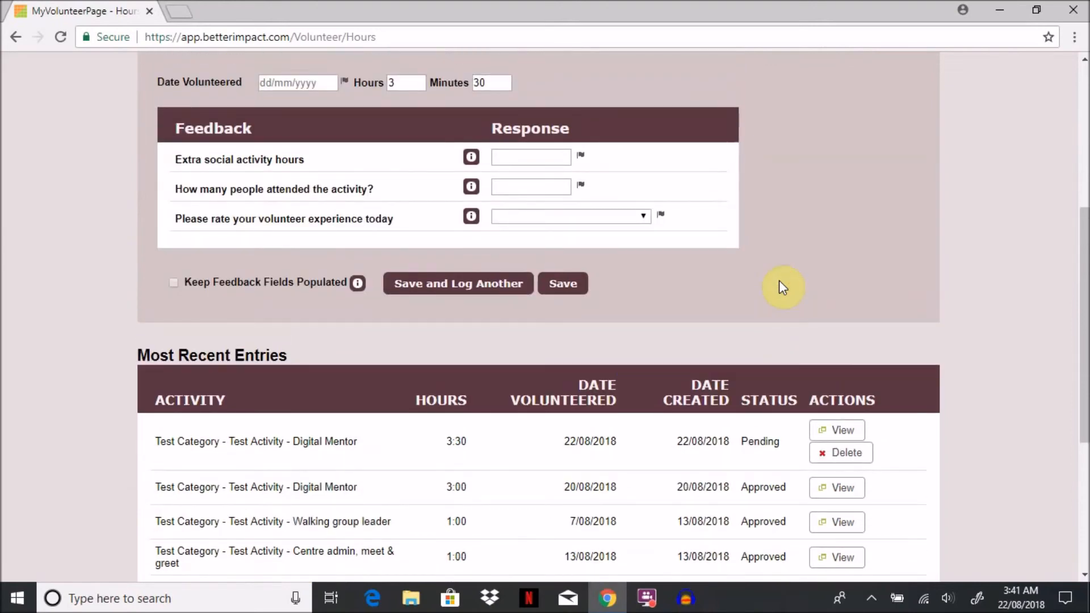
{"action": "scroll", "coordinate": [779, 281], "scroll_direction": "up", "scroll_amount": 5}
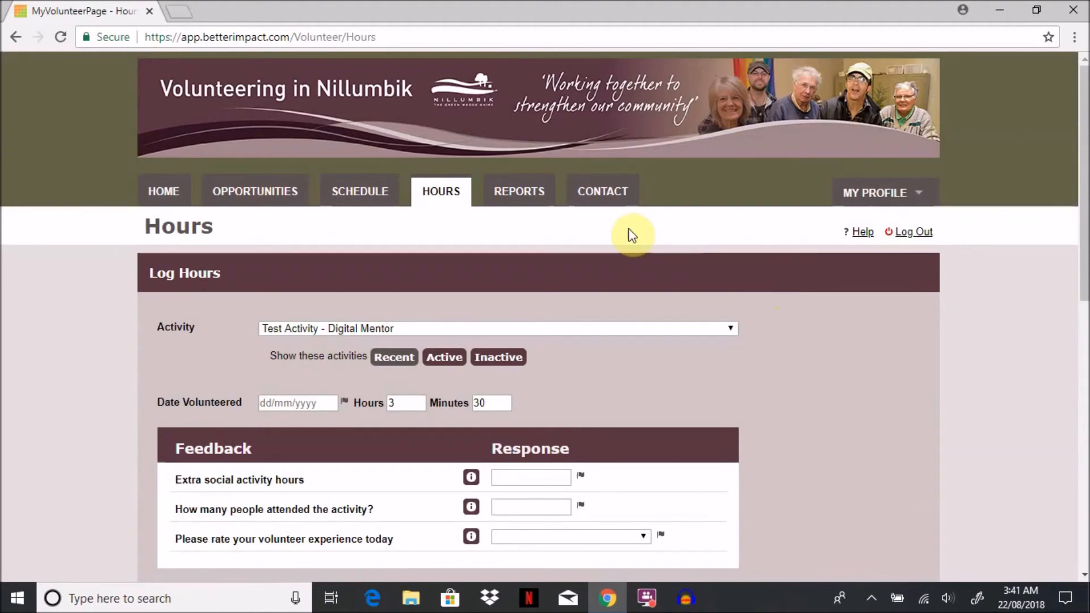
{"action": "left_click", "coordinate": [528, 195]}
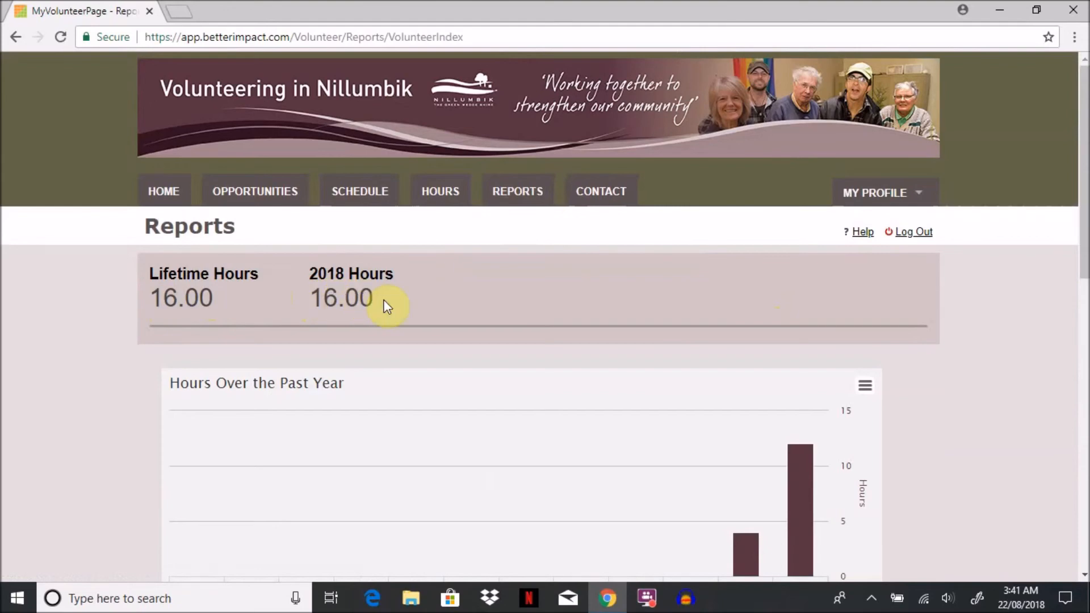
{"action": "scroll", "coordinate": [388, 307], "scroll_direction": "down", "scroll_amount": 3}
{"action": "mouse_move", "coordinate": [766, 414]}
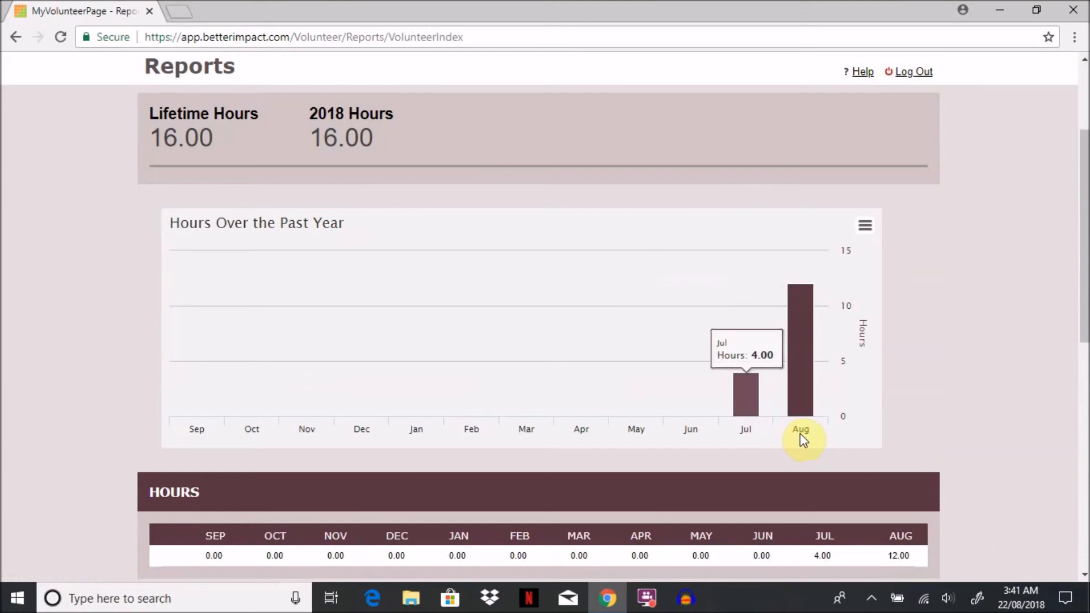
{"action": "scroll", "coordinate": [799, 435], "scroll_direction": "down", "scroll_amount": 6}
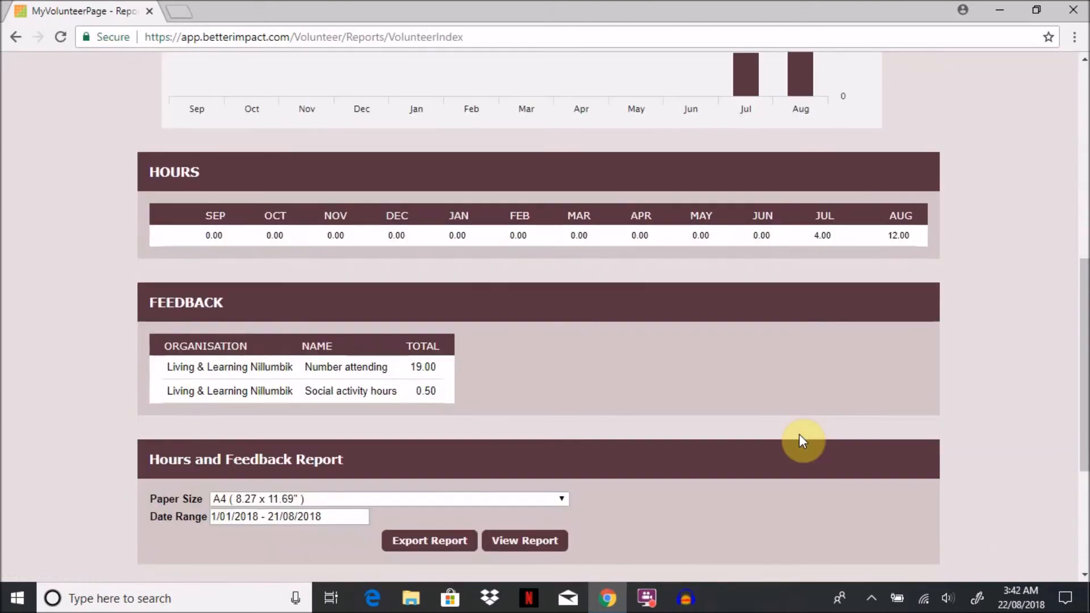
{"action": "scroll", "coordinate": [799, 435], "scroll_direction": "down", "scroll_amount": 2}
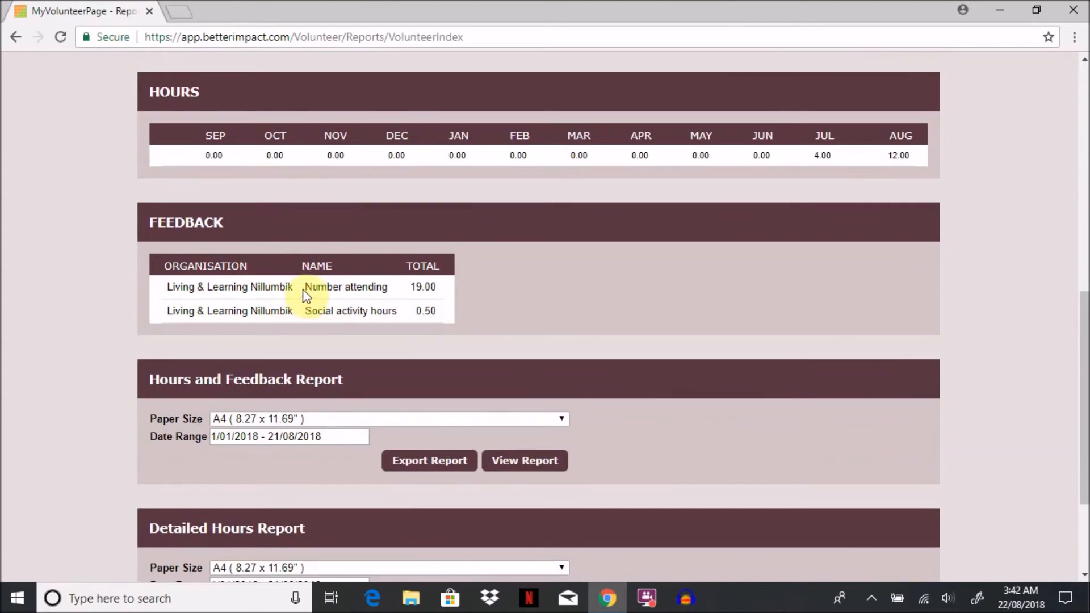
Step: Review the paper size, date range and sort options of the Hours and Feedback Report and the Detailed Hours Report
{"action": "scroll", "coordinate": [635, 370], "scroll_direction": "down", "scroll_amount": 3}
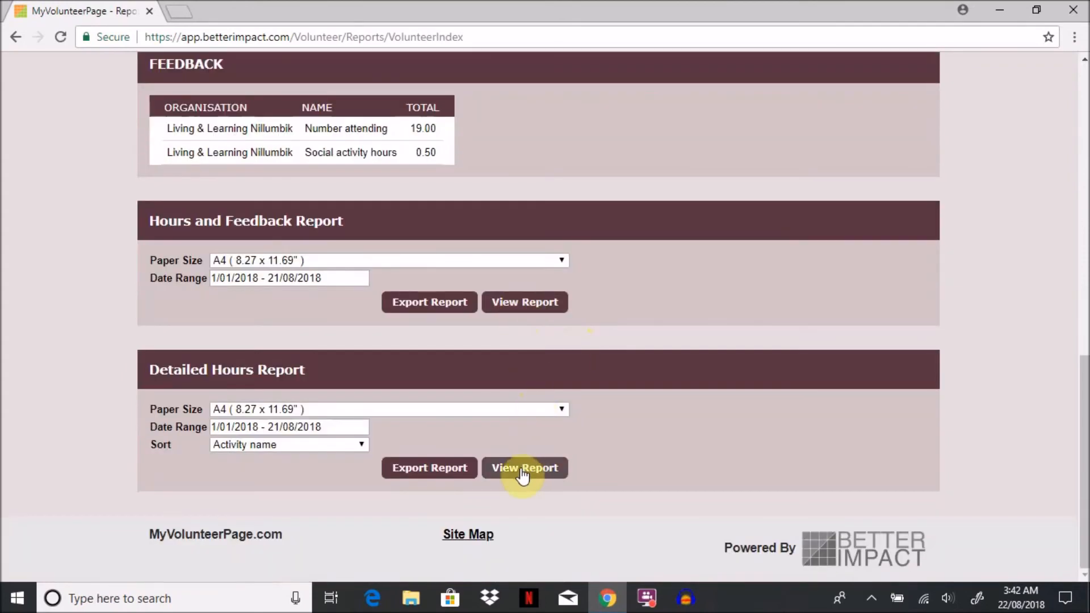
{"action": "scroll", "coordinate": [660, 441], "scroll_direction": "up", "scroll_amount": 6}
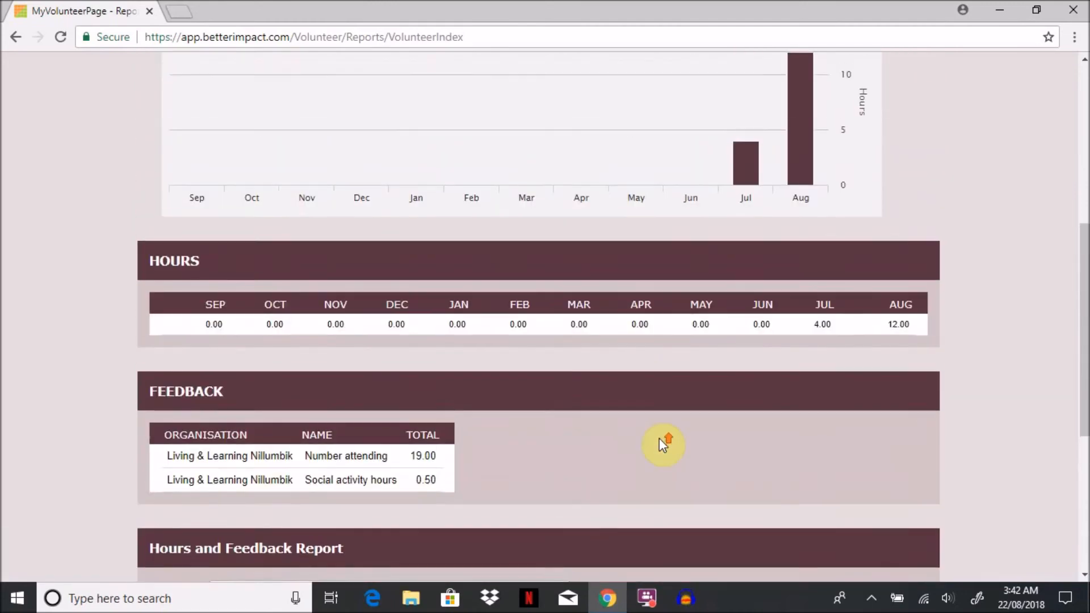
{"action": "scroll", "coordinate": [660, 441], "scroll_direction": "up", "scroll_amount": 7}
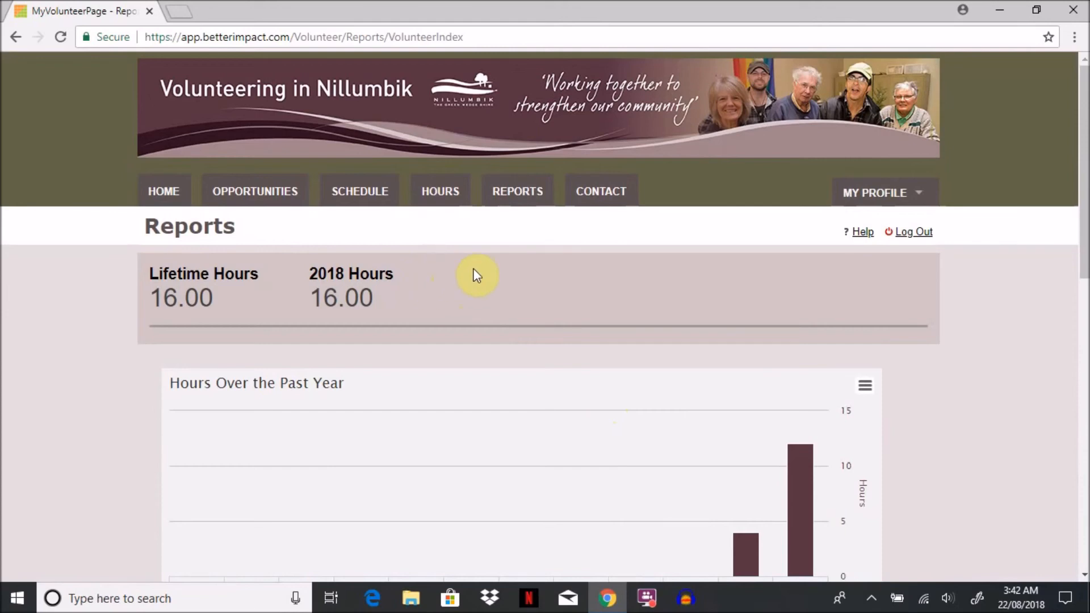
Step: Open the Contact page and review the recipient, subject, message and attachment fields of the Send an Email form
{"action": "left_click", "coordinate": [598, 194]}
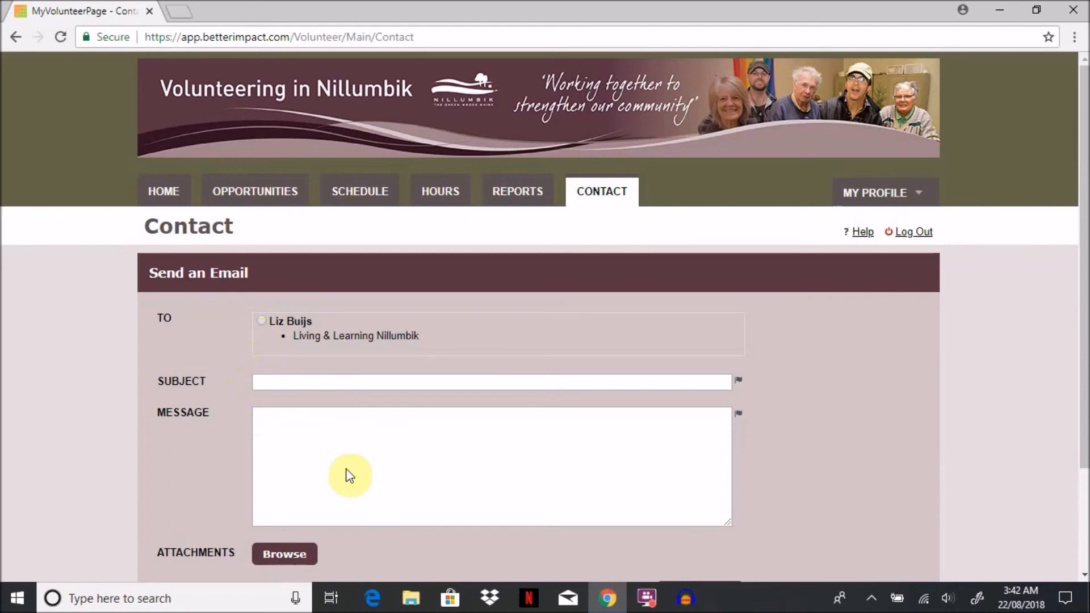
{"action": "scroll", "coordinate": [320, 482], "scroll_direction": "down", "scroll_amount": 2}
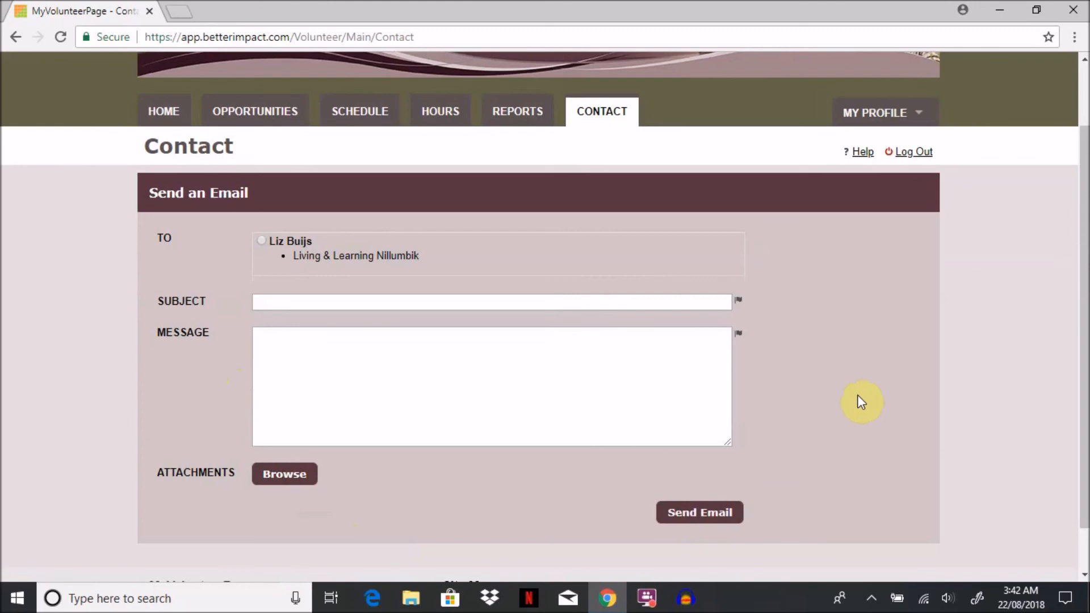
{"action": "scroll", "coordinate": [858, 396], "scroll_direction": "up", "scroll_amount": 2}
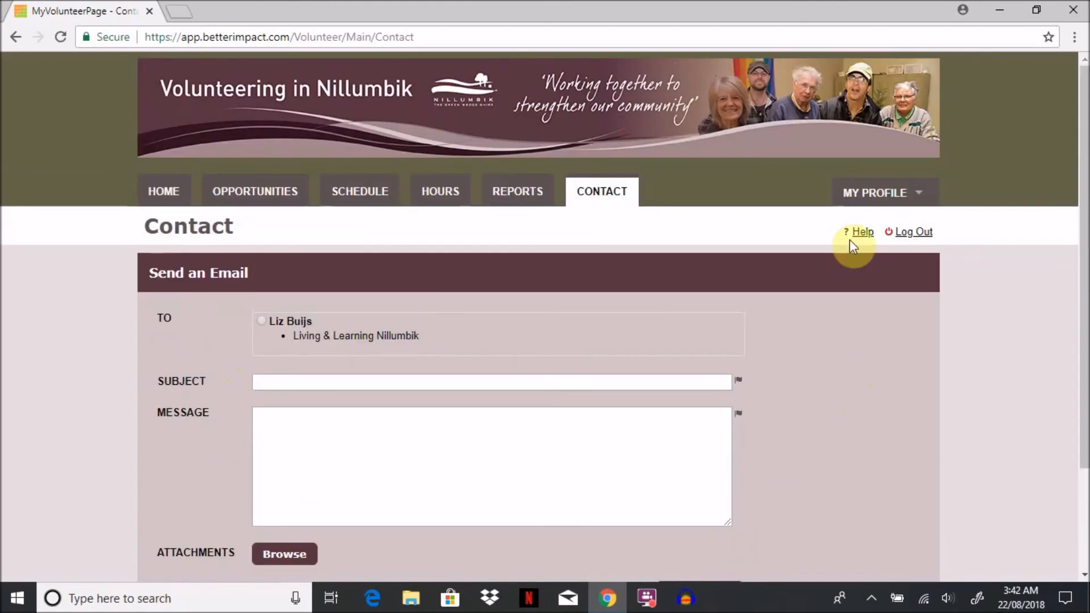
Step: Check the My Profile options and log out of the volunteer account
{"action": "left_click", "coordinate": [867, 196]}
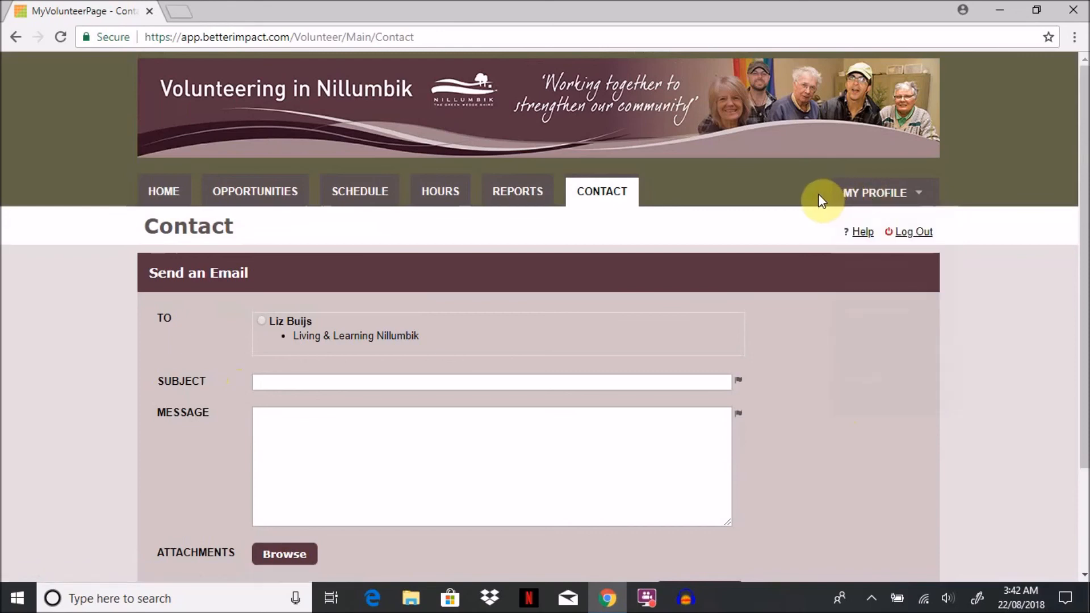
{"action": "left_click", "coordinate": [905, 230]}
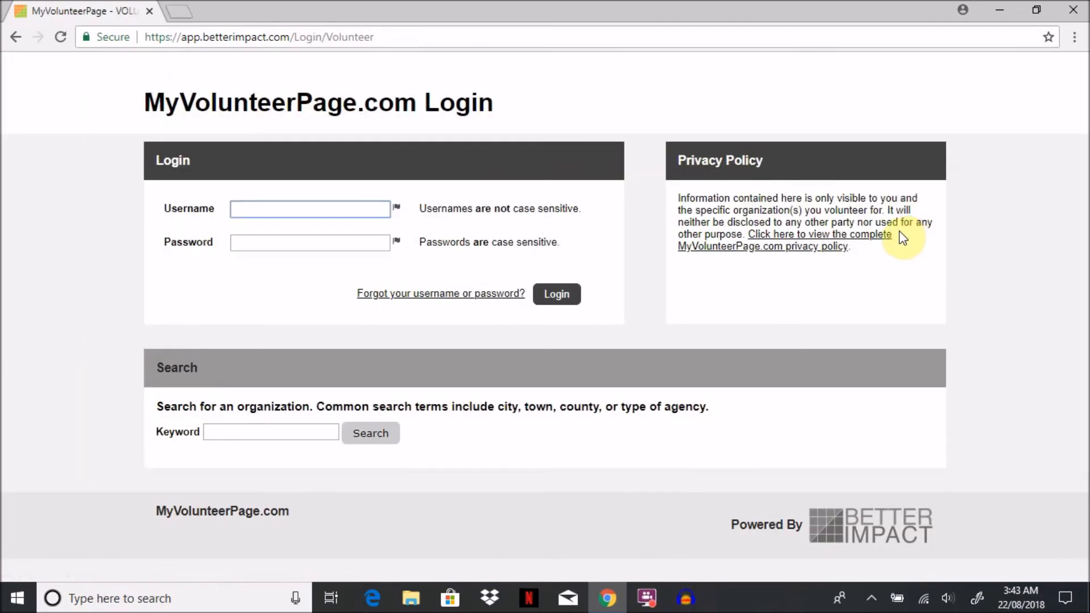